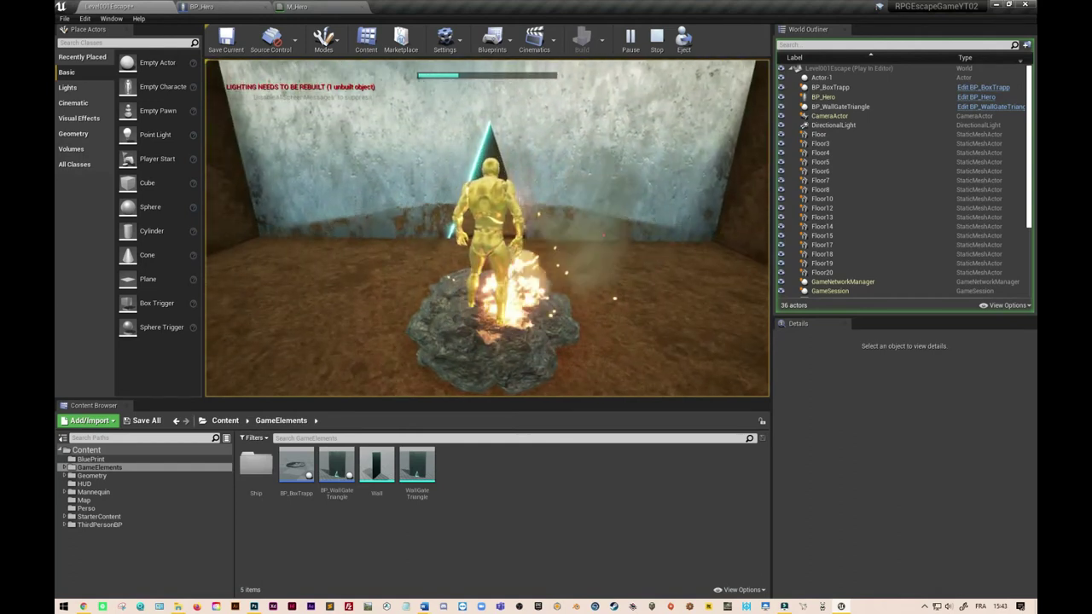
# Step: Walk the hero through the glowing triangle gate, then back onto the fire trap
pyautogui.press('w')
pyautogui.press('s')
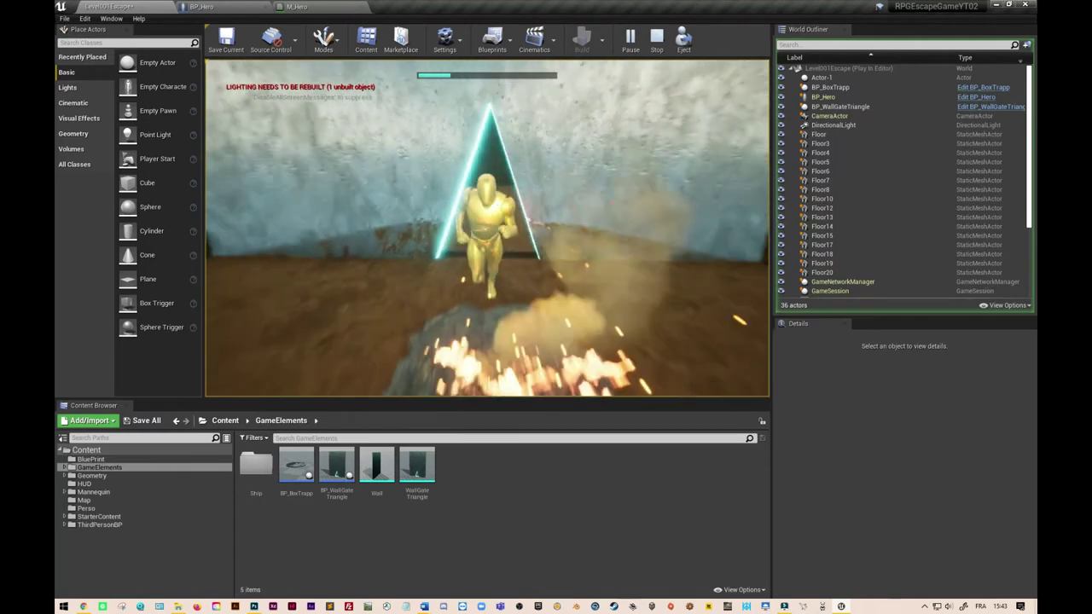
pyautogui.press('w')
pyautogui.press('s')
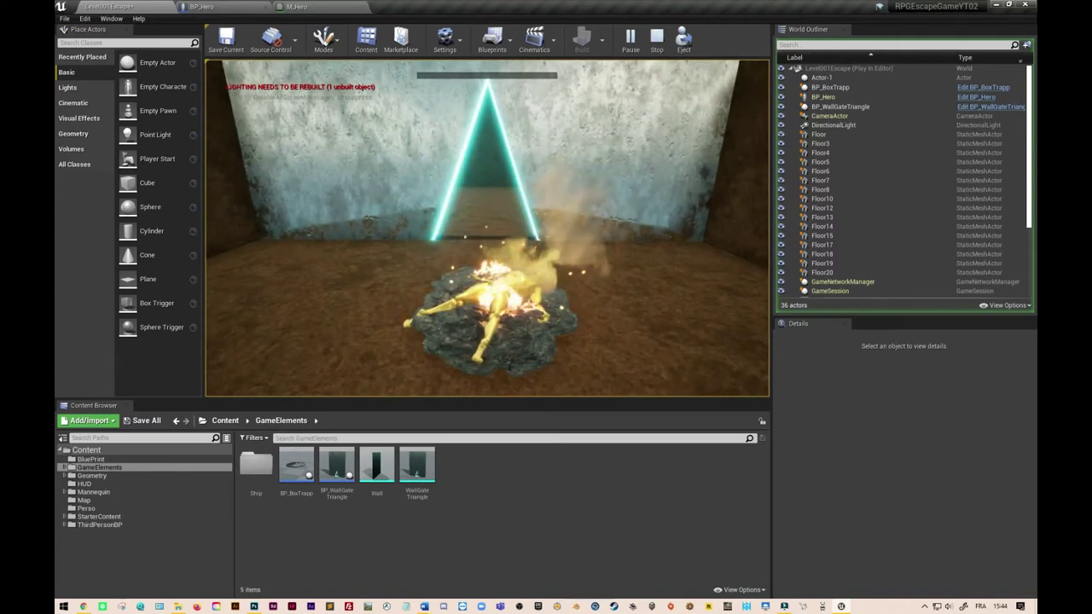
# Step: Stop the playtest and drag PlayerStart along Y to -1184, past the wall
pyautogui.press('Escape')
pyautogui.moveTo(401, 277); pyautogui.dragTo(625, 241, button='right')
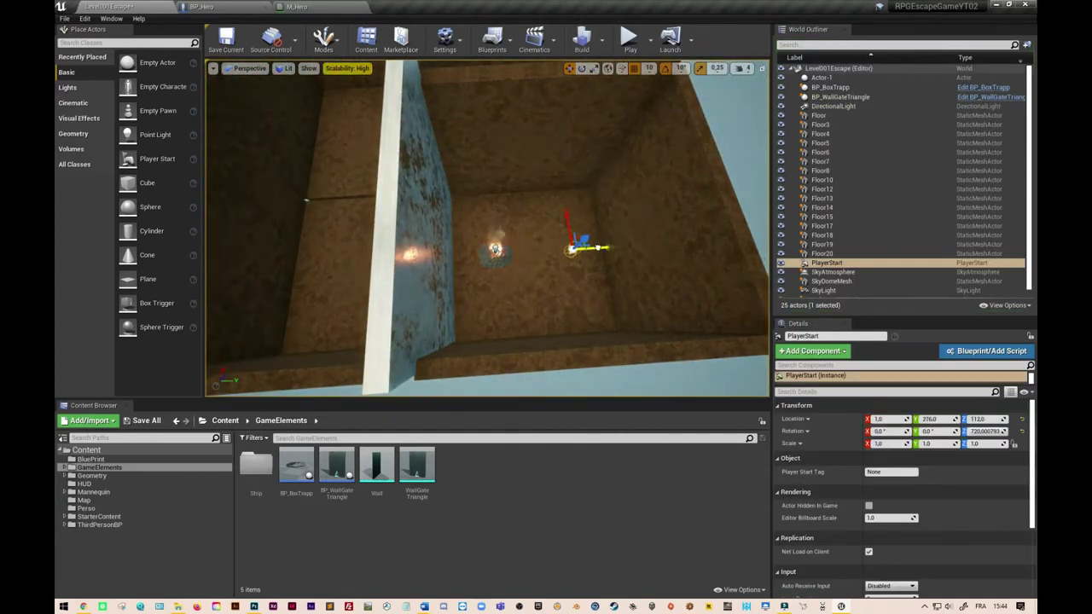
pyautogui.moveTo(457, 254); pyautogui.dragTo(346, 258)
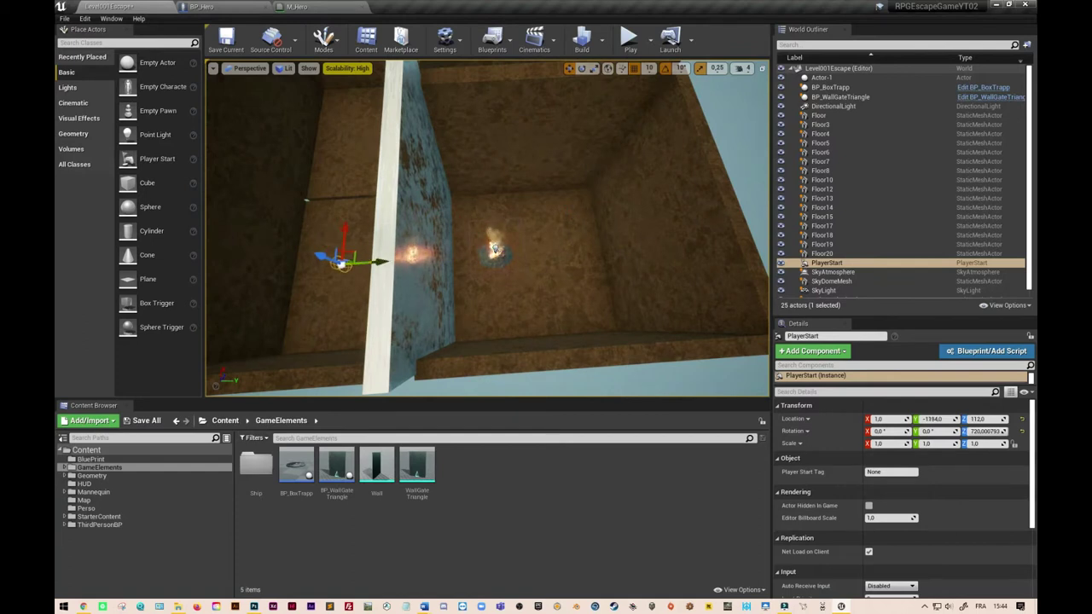
# Step: Frame the moved PlayerStart and orbit to check it sits in the walled corridor
pyautogui.press('f')
pyautogui.keyDown('alt'); pyautogui.moveTo(486, 226); pyautogui.dragTo(520, 226); pyautogui.keyUp('alt')
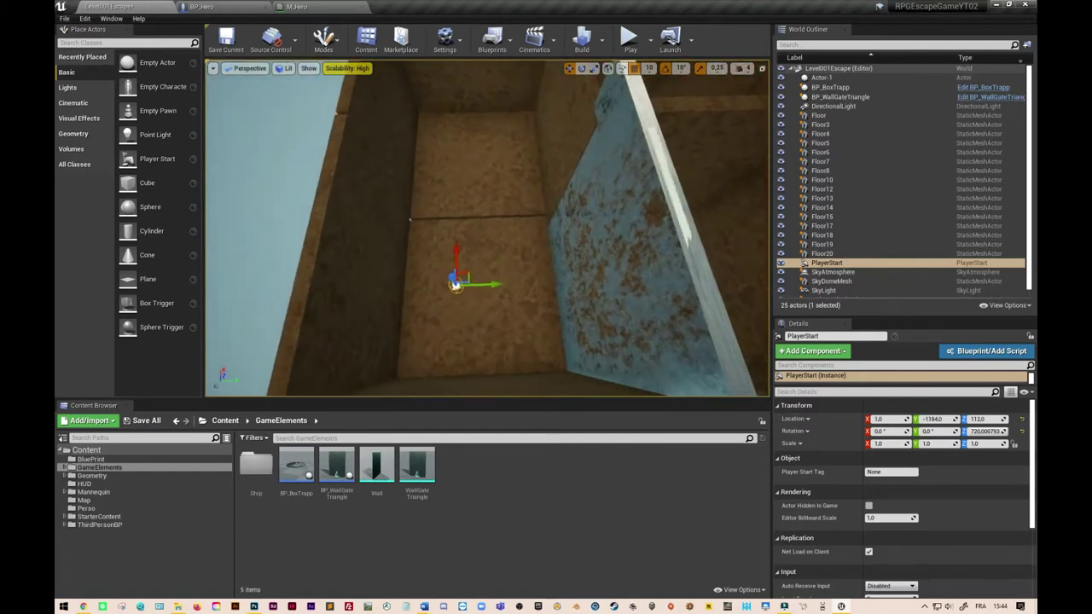
pyautogui.keyDown('alt'); pyautogui.moveTo(387, 182); pyautogui.dragTo(426, 247); pyautogui.keyUp('alt')
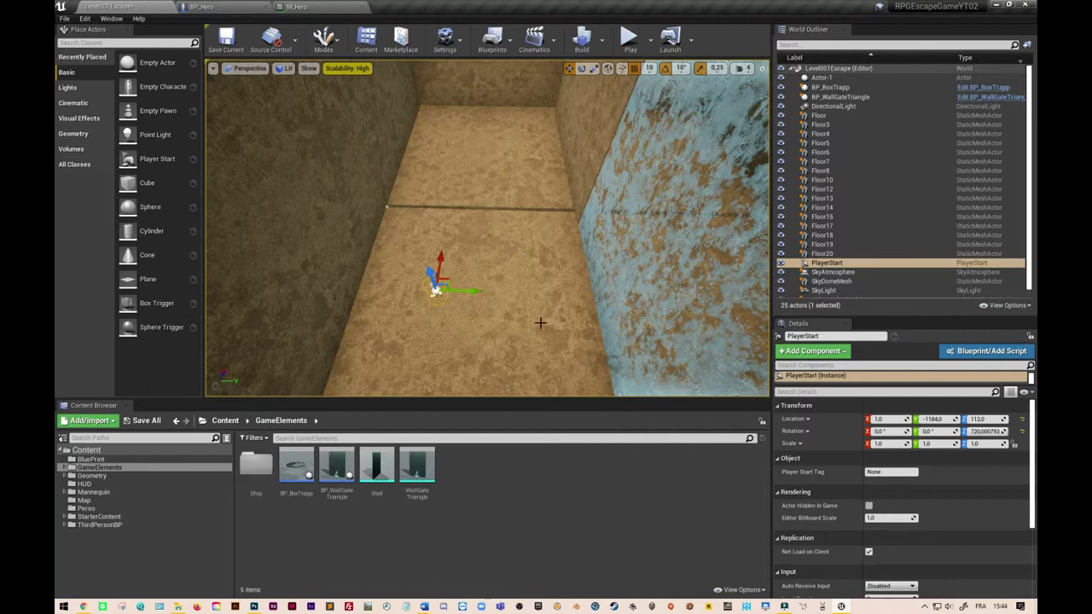
pyautogui.scroll(3, 541, 323)
pyautogui.keyDown('alt'); pyautogui.moveTo(328, 168); pyautogui.dragTo(354, 269); pyautogui.keyUp('alt')
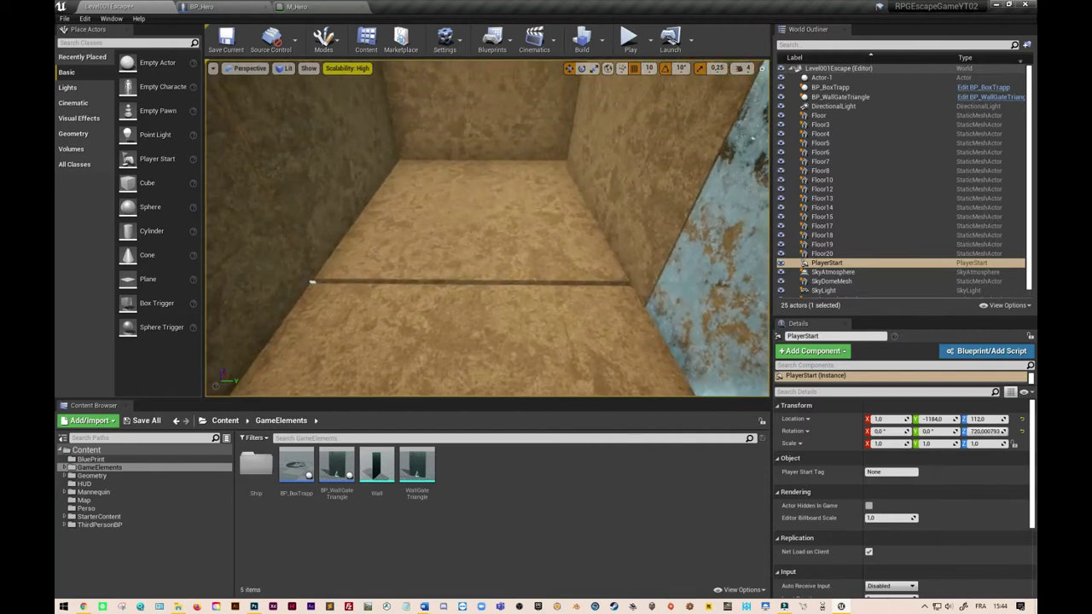
# Step: Navigate the Content Browser from Content into the GameElements folder
pyautogui.rightClick(495, 489)
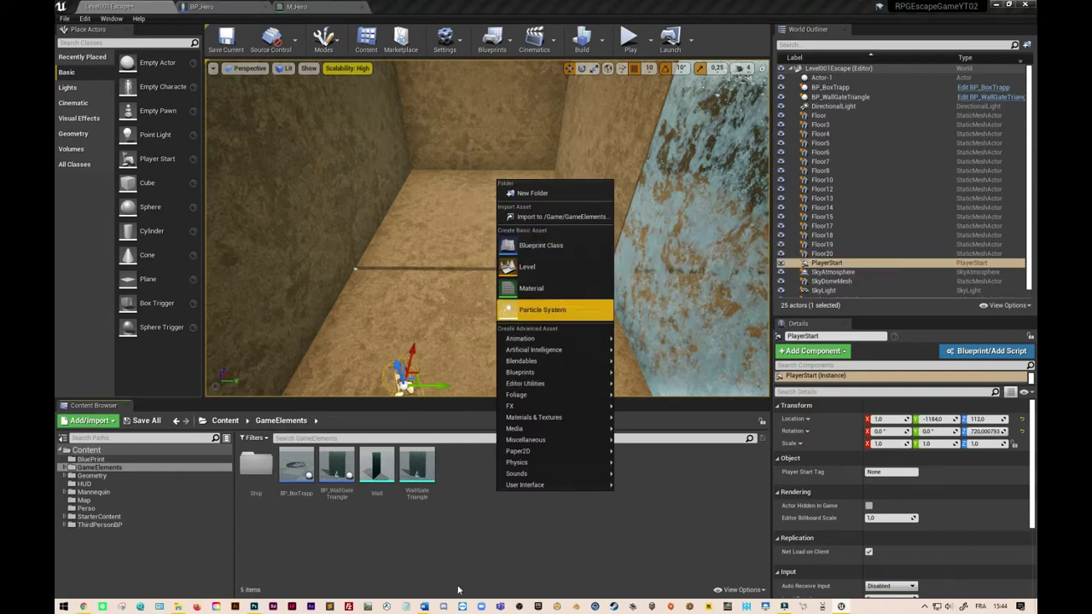
pyautogui.click(474, 551)
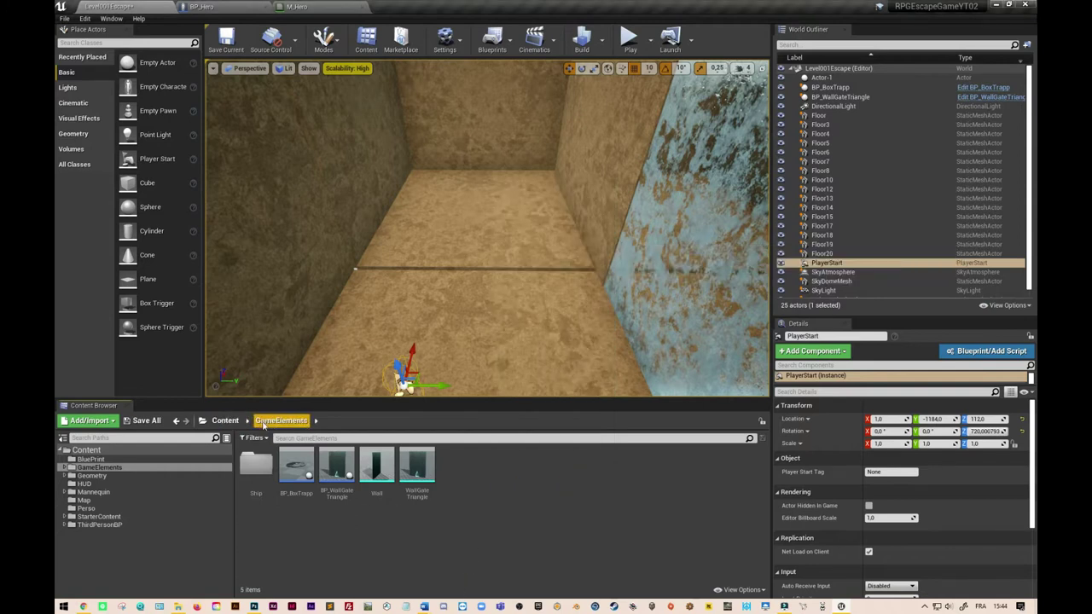
pyautogui.click(223, 421)
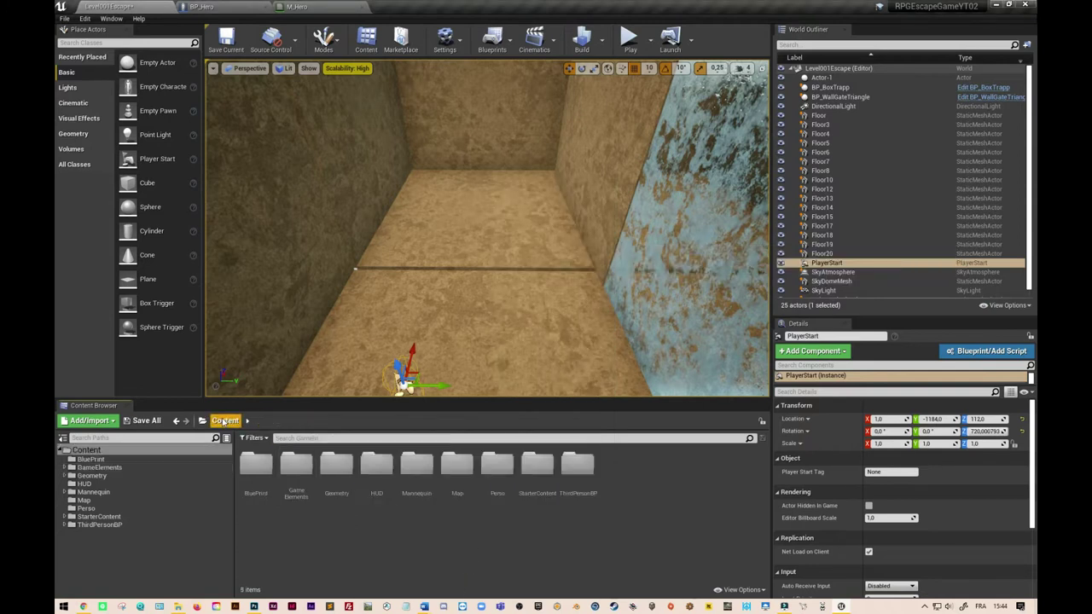
pyautogui.doubleClick(304, 470)
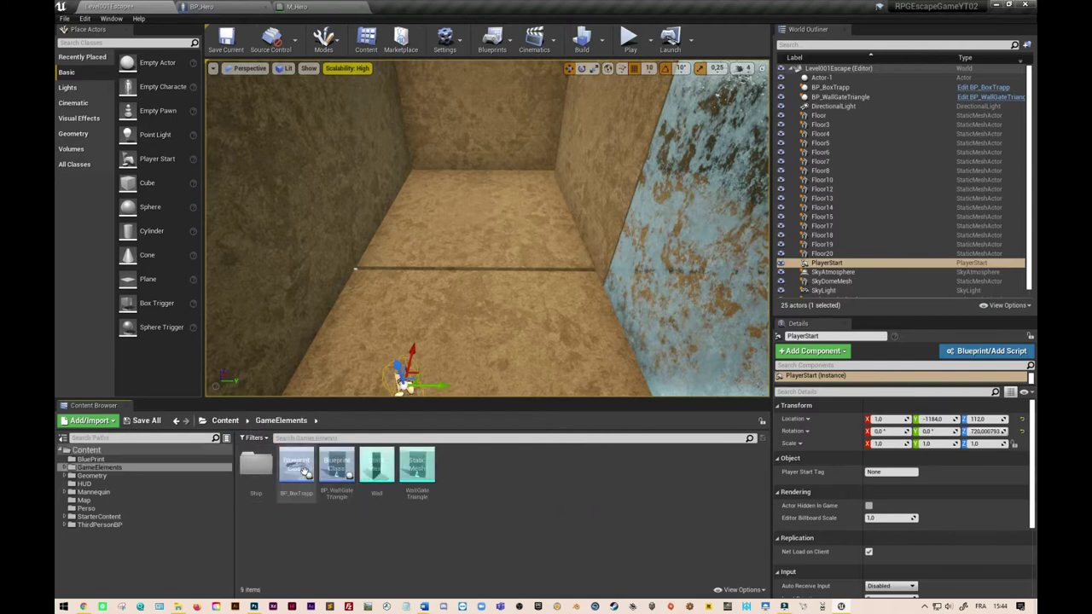
# Step: Create a new Actor-based Blueprint class named Obj_Quest01 in GameElements
pyautogui.rightClick(479, 485)
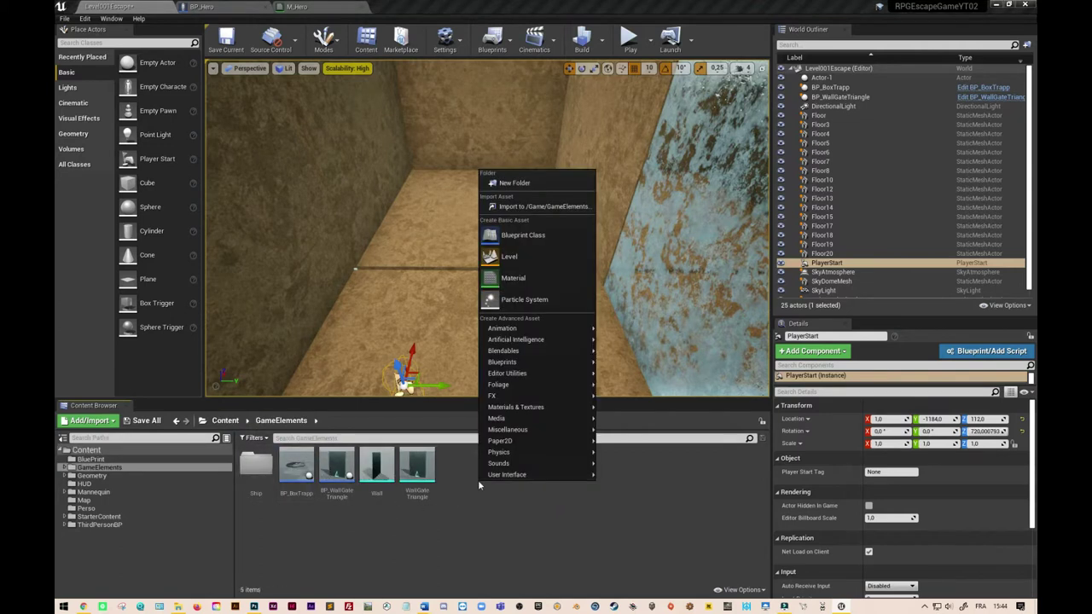
pyautogui.click(517, 233)
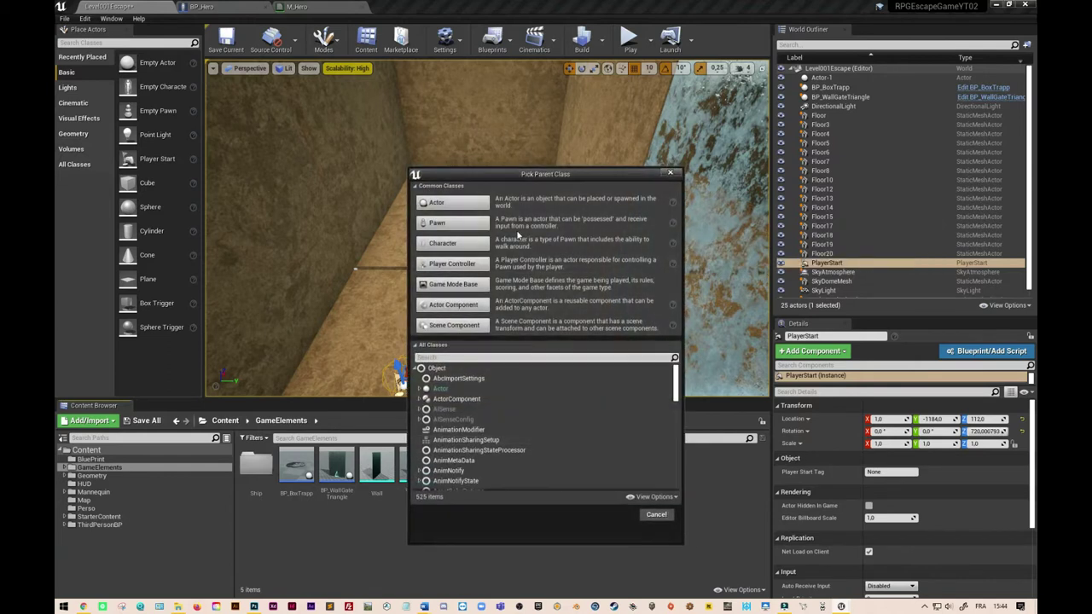
pyautogui.click(474, 203)
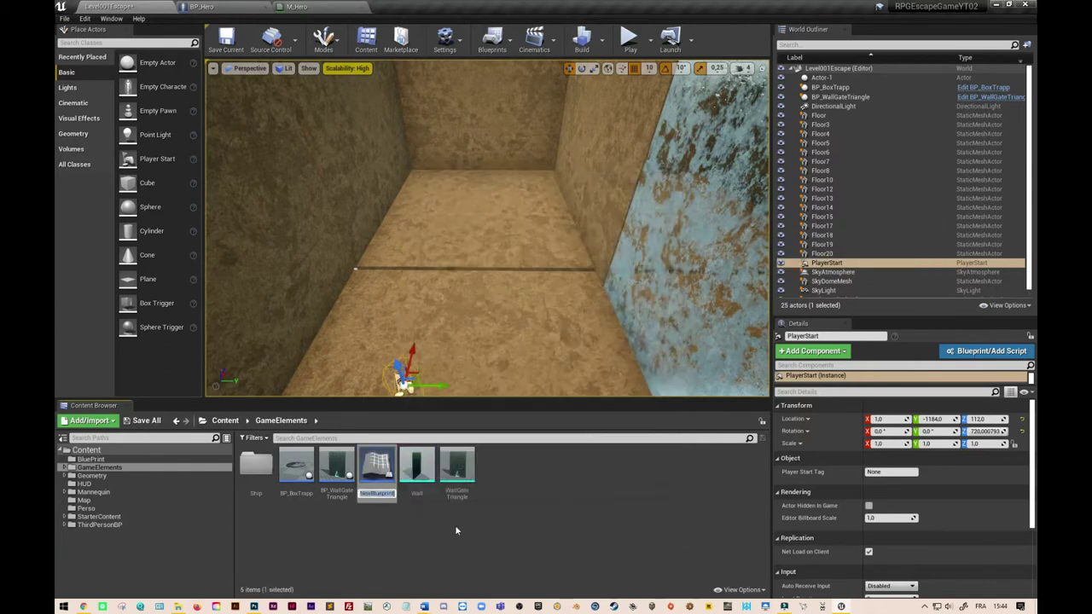
pyautogui.write('Obj')
pyautogui.write('ect')
pyautogui.write('Quest')
pyautogui.write('01')
pyautogui.press('Return')
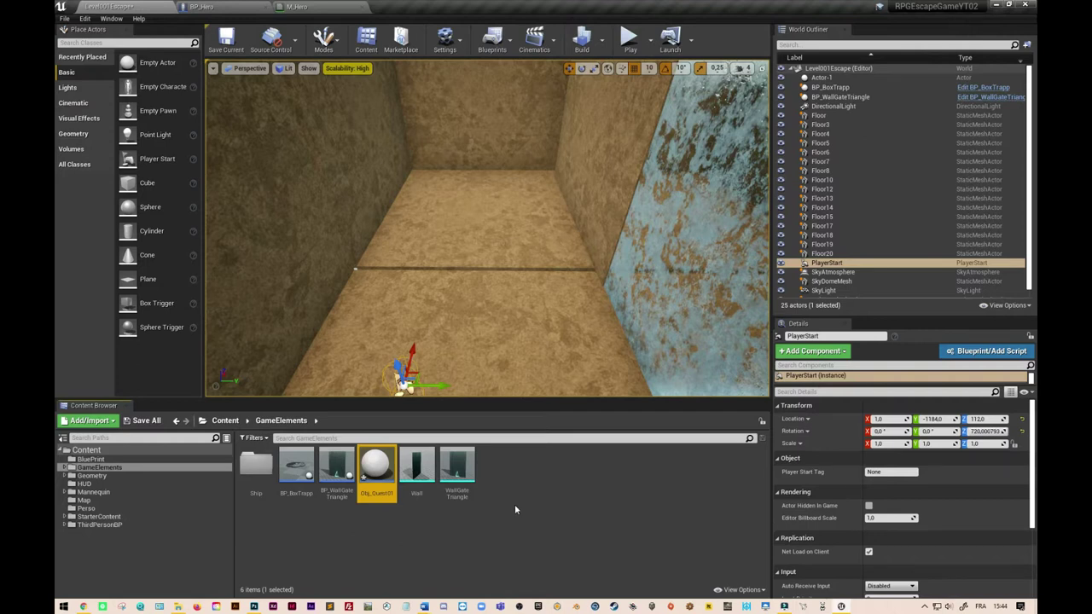
# Step: Open Obj_Quest01 in the Blueprint editor, showing its DefaultSceneRoot, then return to the browser
pyautogui.doubleClick(376, 470)
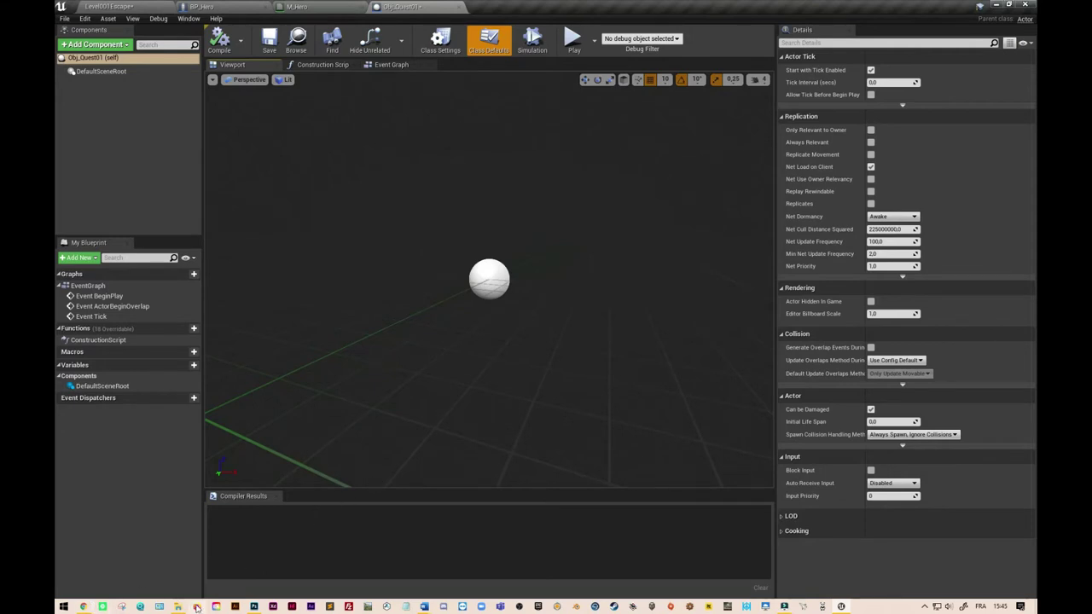
pyautogui.click(84, 607)
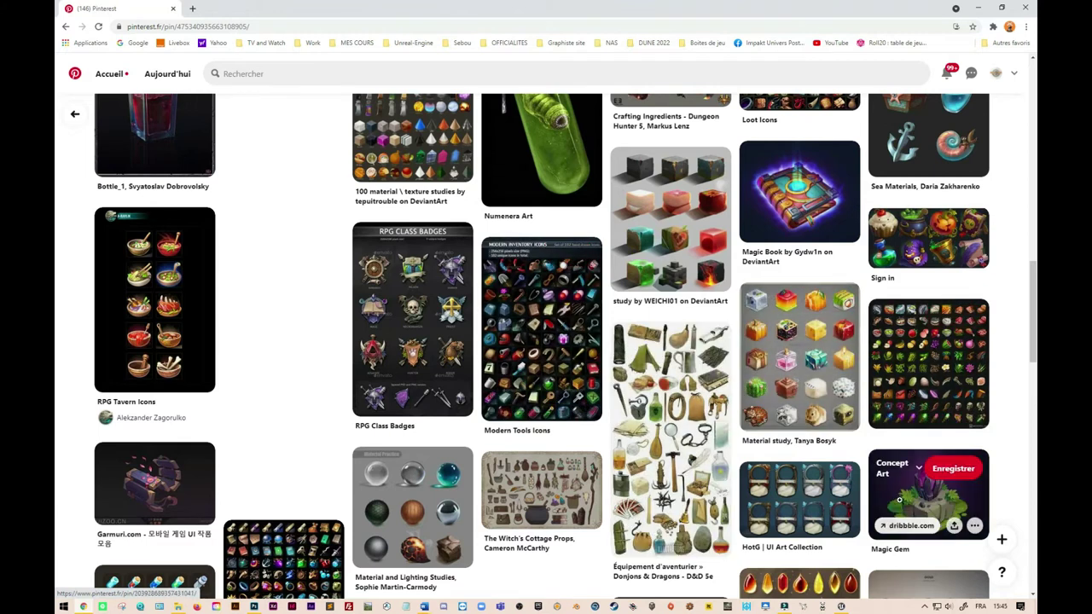
# Step: Open the Magic Bottles Icons pin on Pinterest and copy its image
pyautogui.scroll(3, 771, 397)
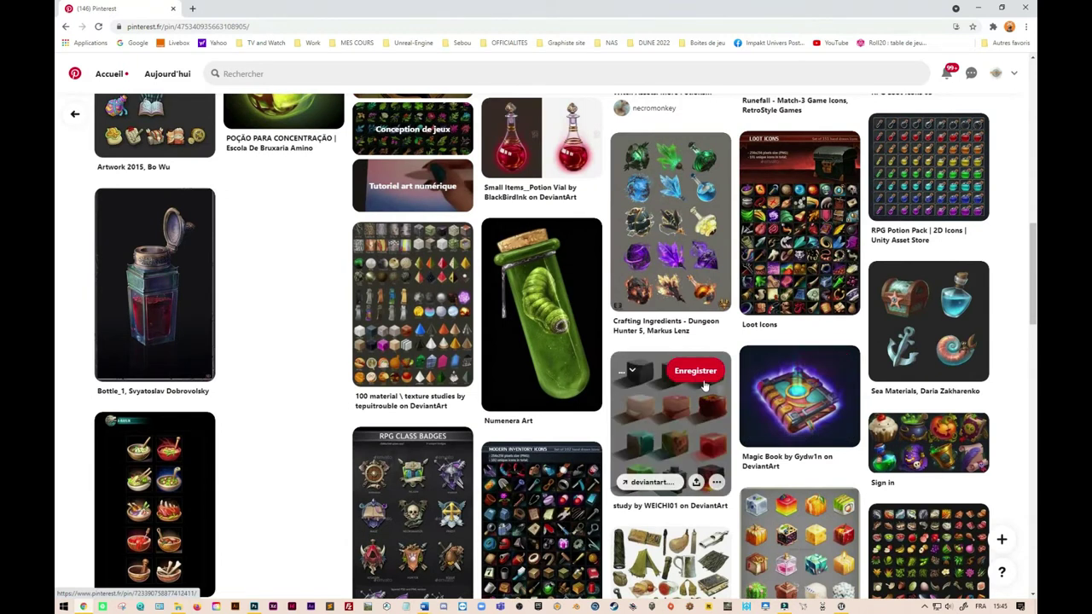
pyautogui.click(773, 398)
pyautogui.rightClick(429, 226)
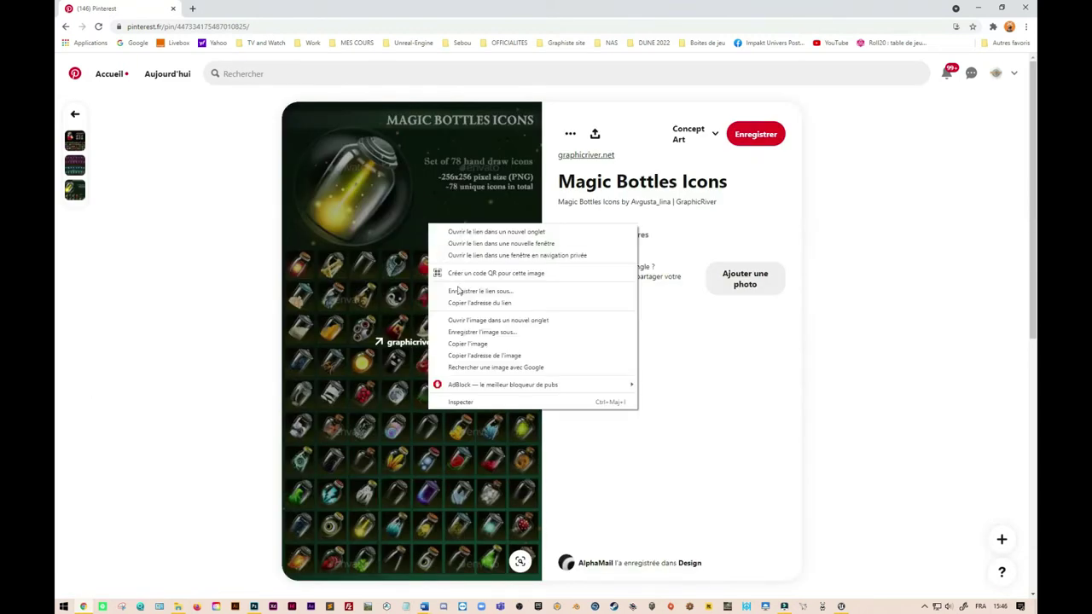
pyautogui.click(465, 343)
# Step: Paste the bottle icons sheet into a new 564 x 1040 px Photoshop document
pyautogui.click(254, 606)
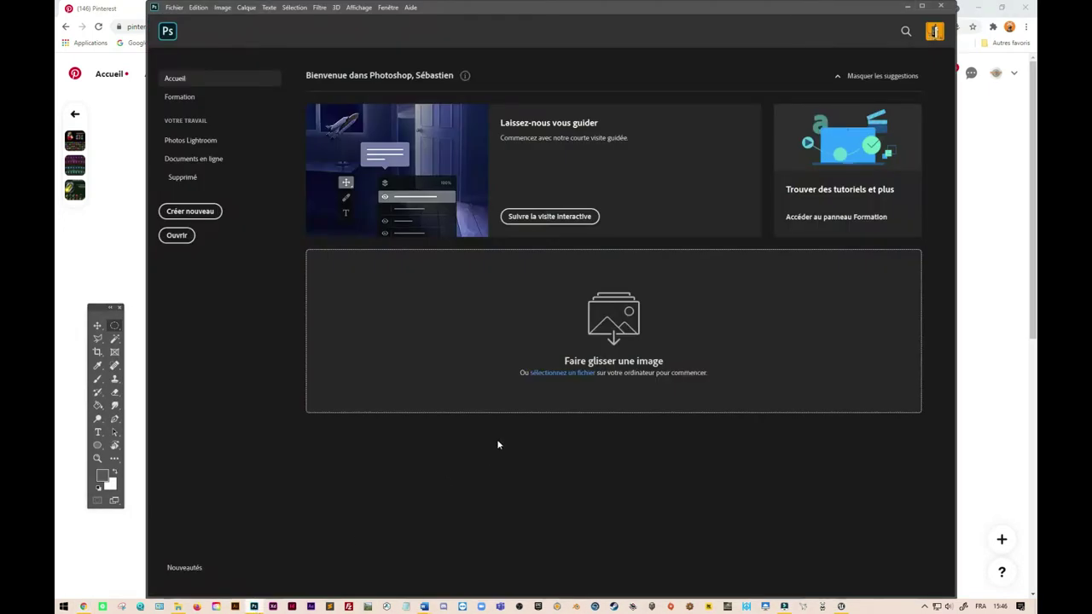
pyautogui.hotkey('ctrl', 'n')
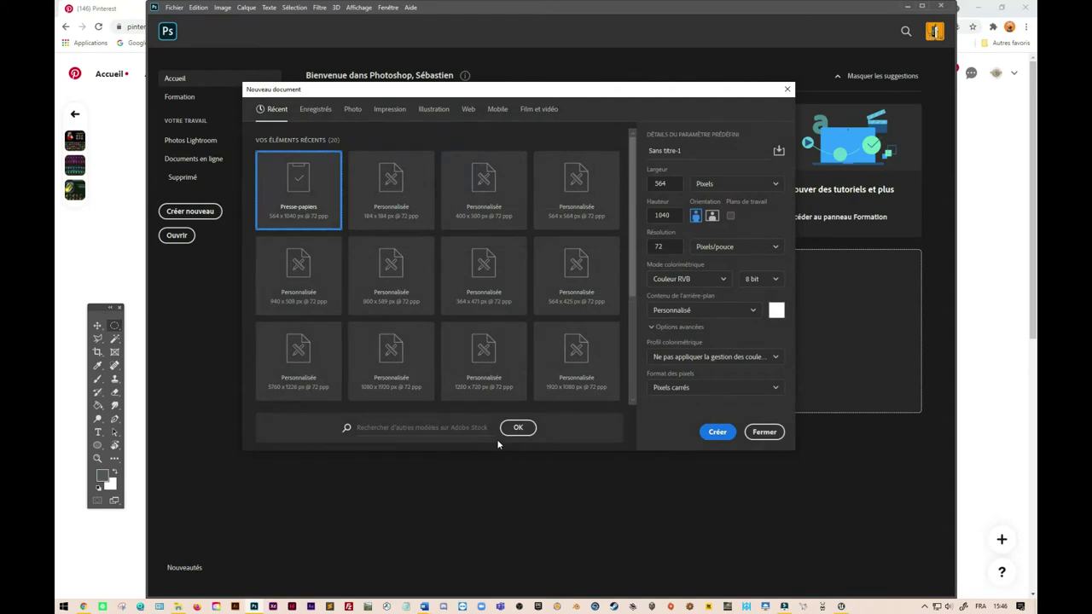
pyautogui.press('Return')
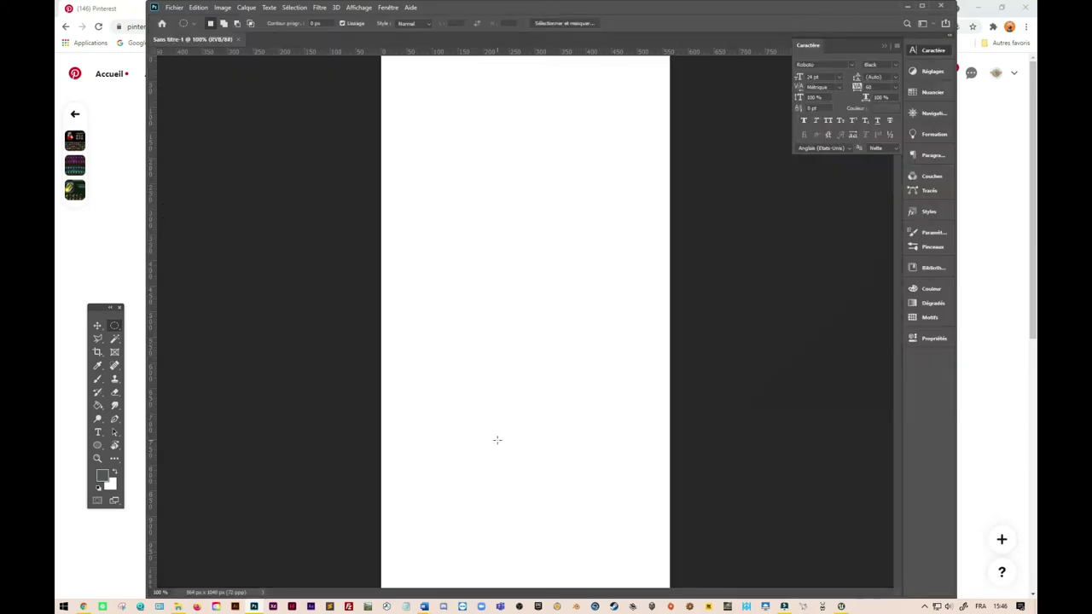
pyautogui.hotkey('ctrl', 'v')
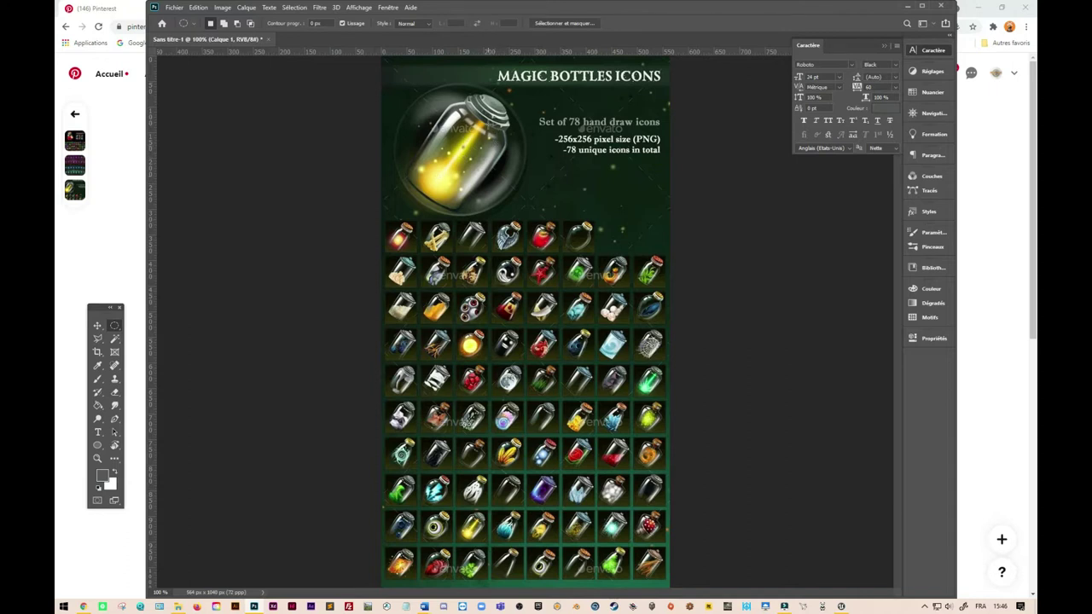
# Step: Zoom to 300% on the large glowing jar
pyautogui.press('z')
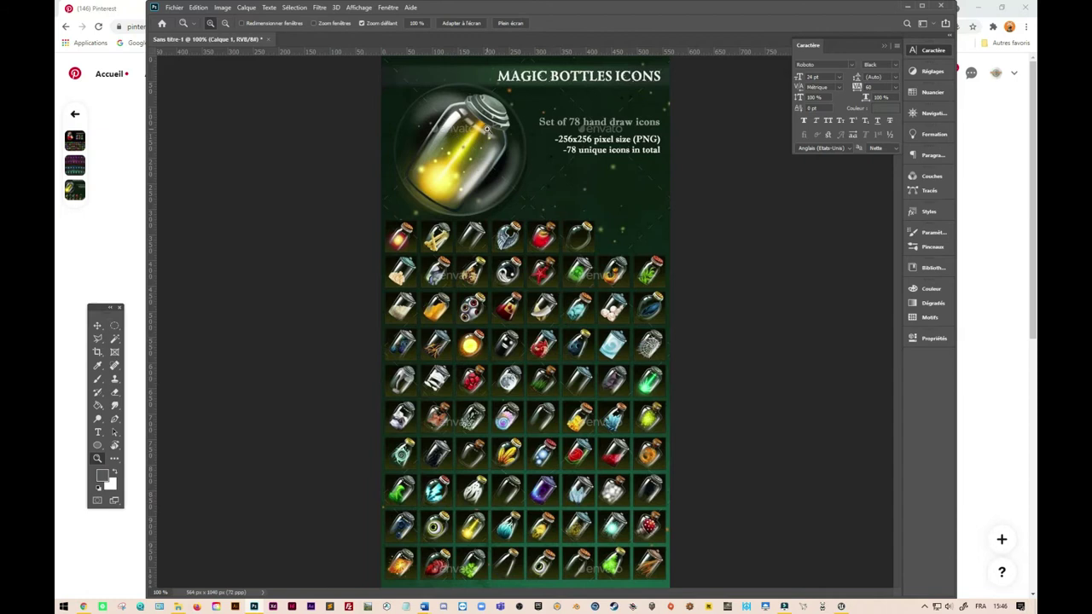
pyautogui.click(470, 128)
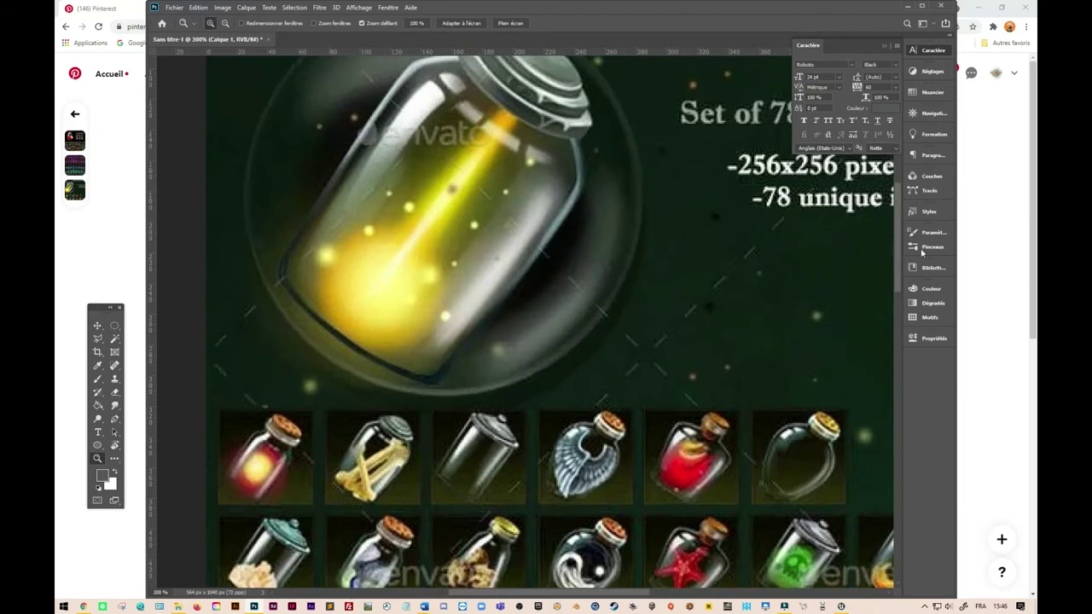
pyautogui.hotkey('ctrl', '+')
pyautogui.scroll(1, 899, 232)
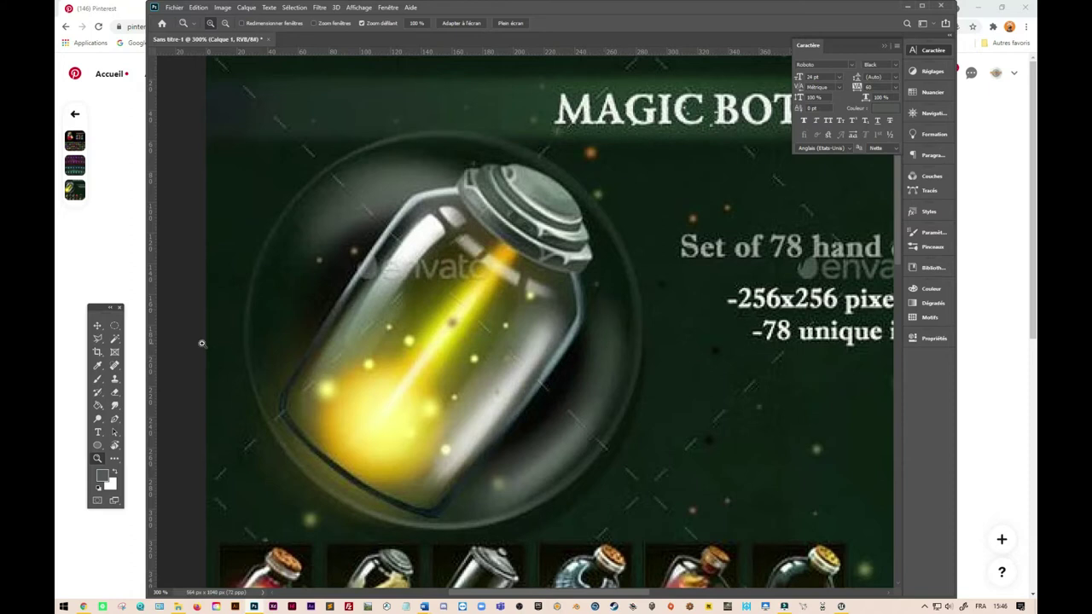
pyautogui.click(114, 327)
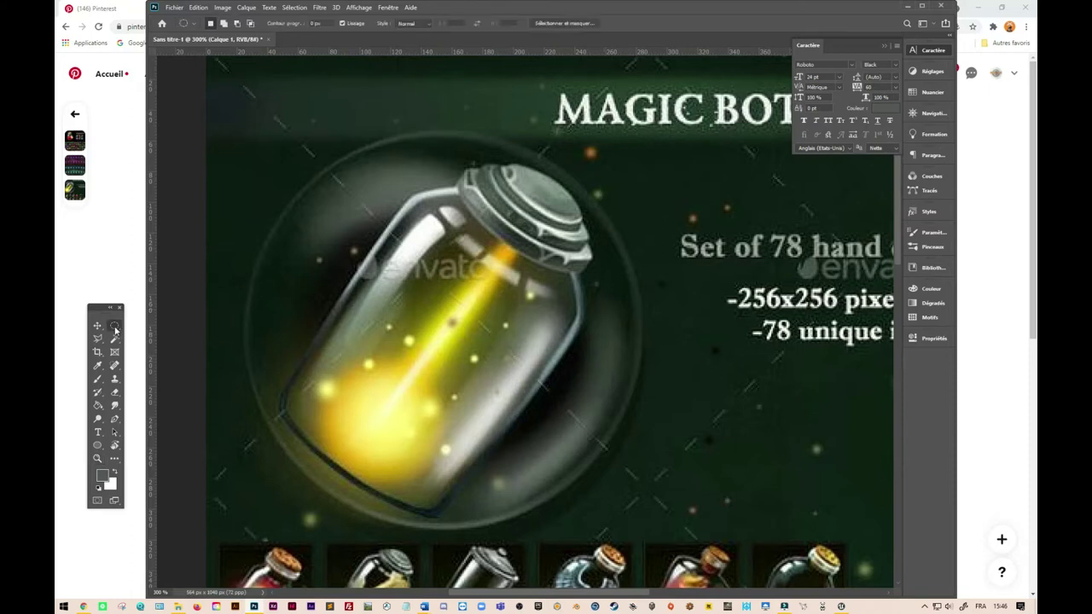
# Step: Select the Elliptical Marquee tool and place guides at the jar circle's left and top edges
pyautogui.moveTo(101, 308); pyautogui.dragTo(193, 165)
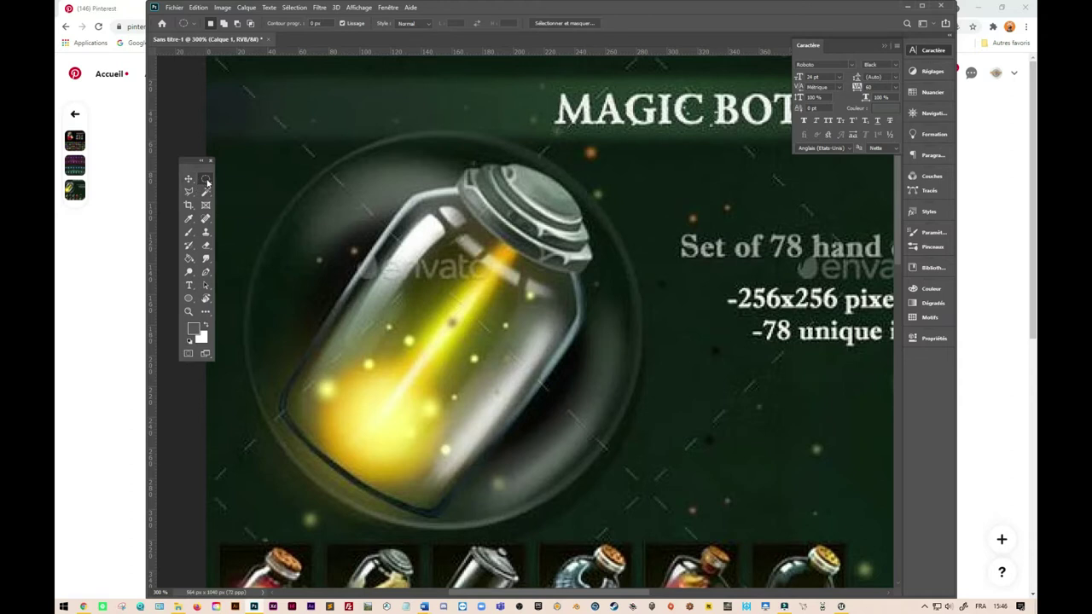
pyautogui.click(206, 182)
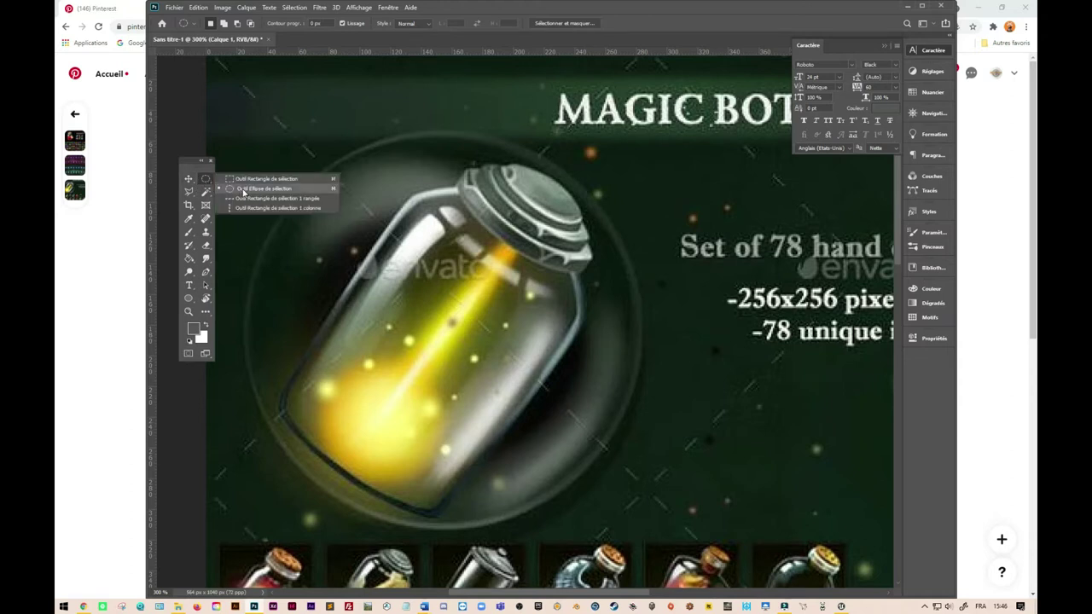
pyautogui.click(243, 191)
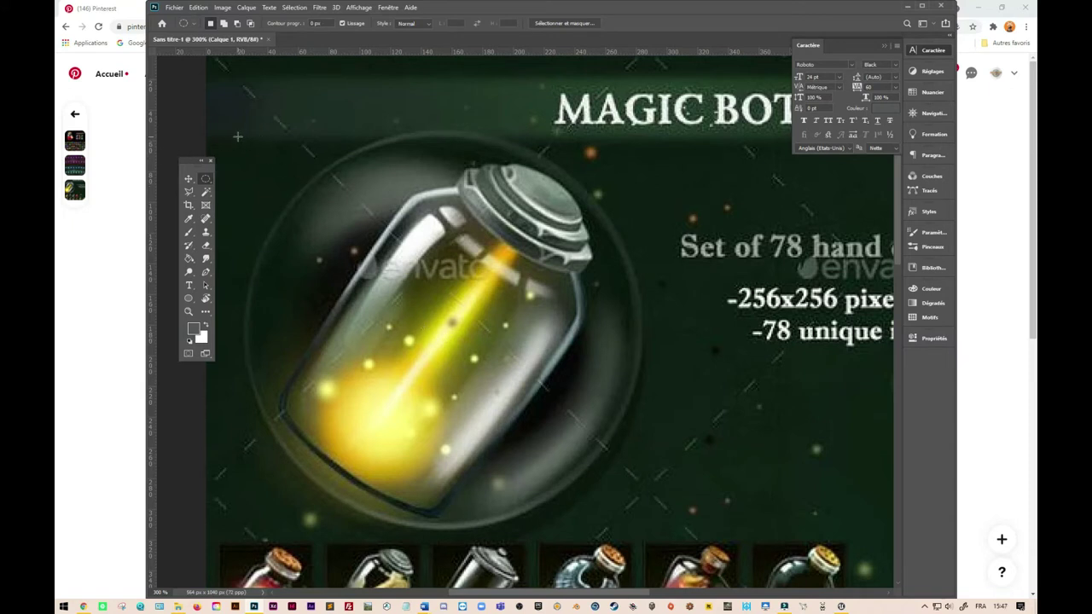
pyautogui.moveTo(150, 176); pyautogui.dragTo(242, 177)
pyautogui.moveTo(368, 56); pyautogui.dragTo(370, 130)
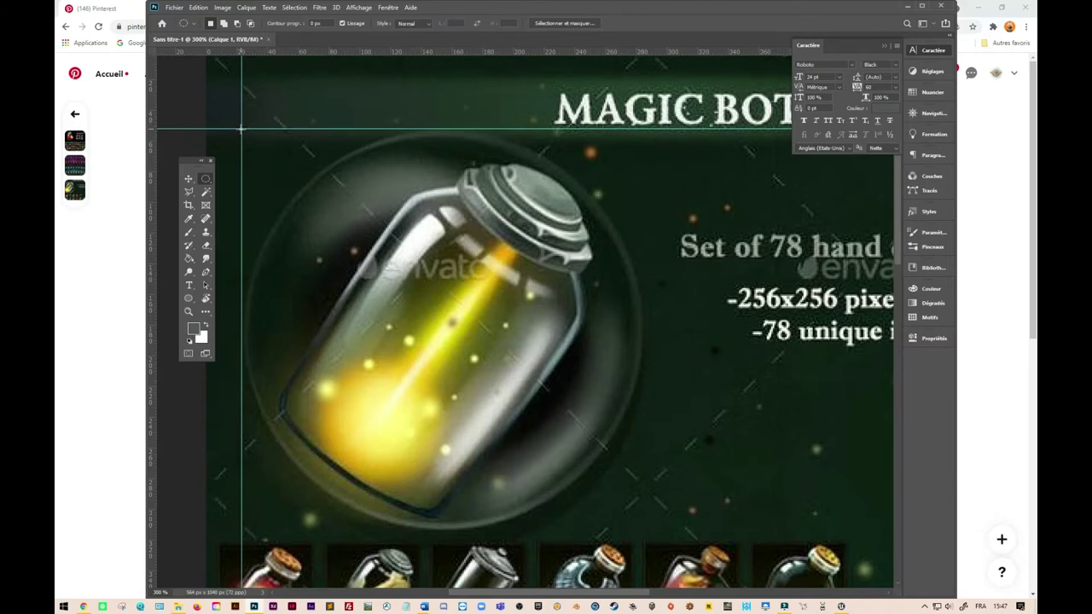
# Step: Draw a circular selection around the large jar from the guide intersection
pyautogui.moveTo(241, 129); pyautogui.dragTo(644, 533)
pyautogui.click(603, 419)
pyautogui.moveTo(441, 332)
pyautogui.keyDown('alt'); pyautogui.mouseDown()
pyautogui.moveTo(321, 256)
pyautogui.moveTo(239, 134)
pyautogui.mouseUp(); pyautogui.keyUp('alt')
pyautogui.click(239, 134)
# Step: Paste the circular jar cutout into a new 259 x 259 px document
pyautogui.hotkey('ctrl', 'n')
pyautogui.press('Return')
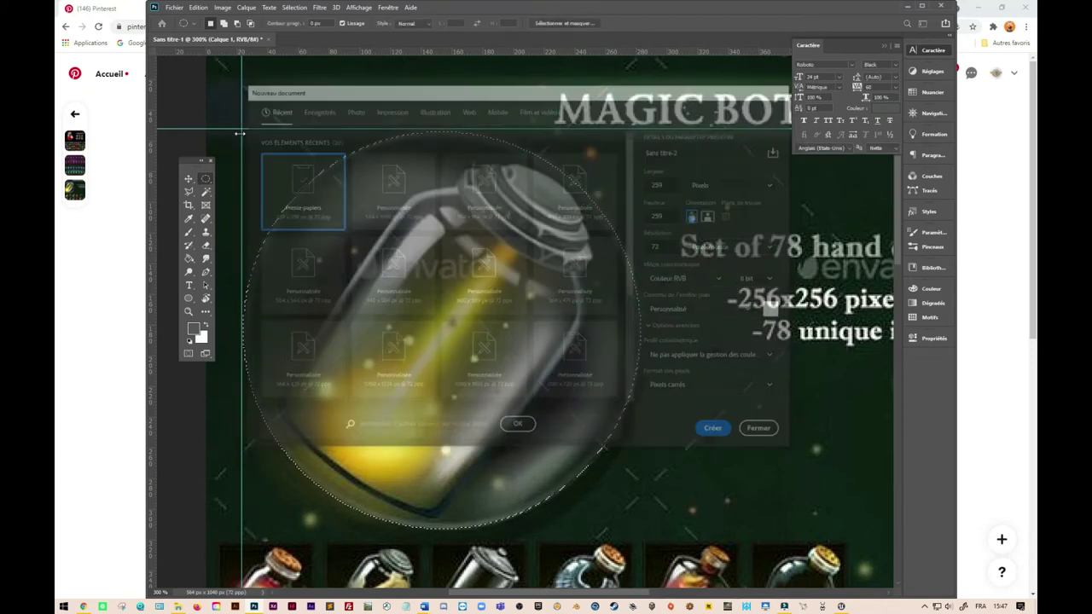
pyautogui.hotkey('ctrl', 'v')
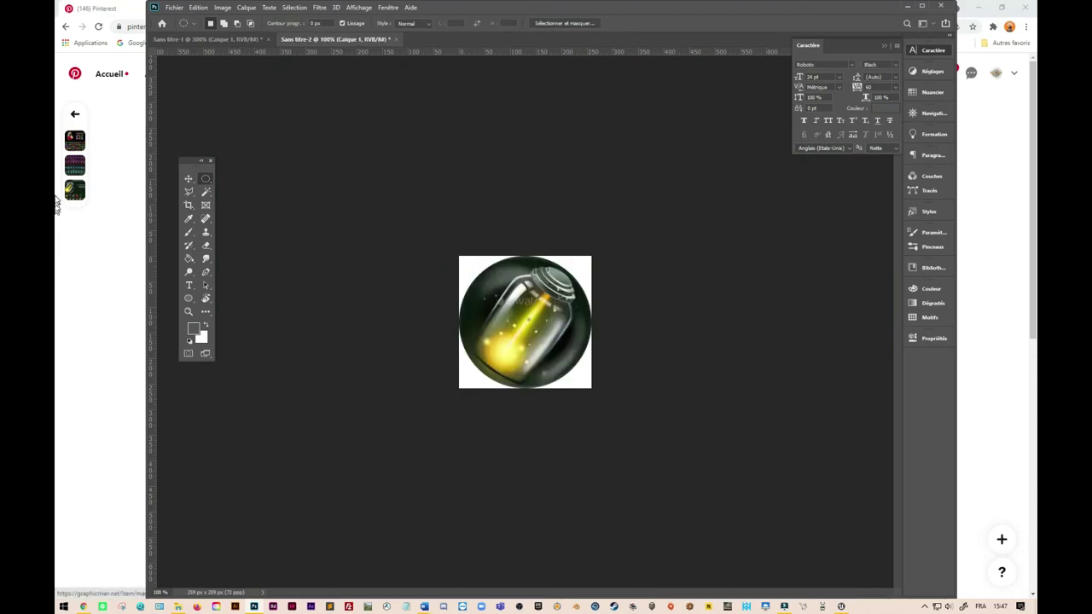
# Step: Hide the white Arrière-plan layer so the jar icon sits on transparency
pyautogui.press('F7')
pyautogui.moveTo(410, 199); pyautogui.dragTo(313, 185)
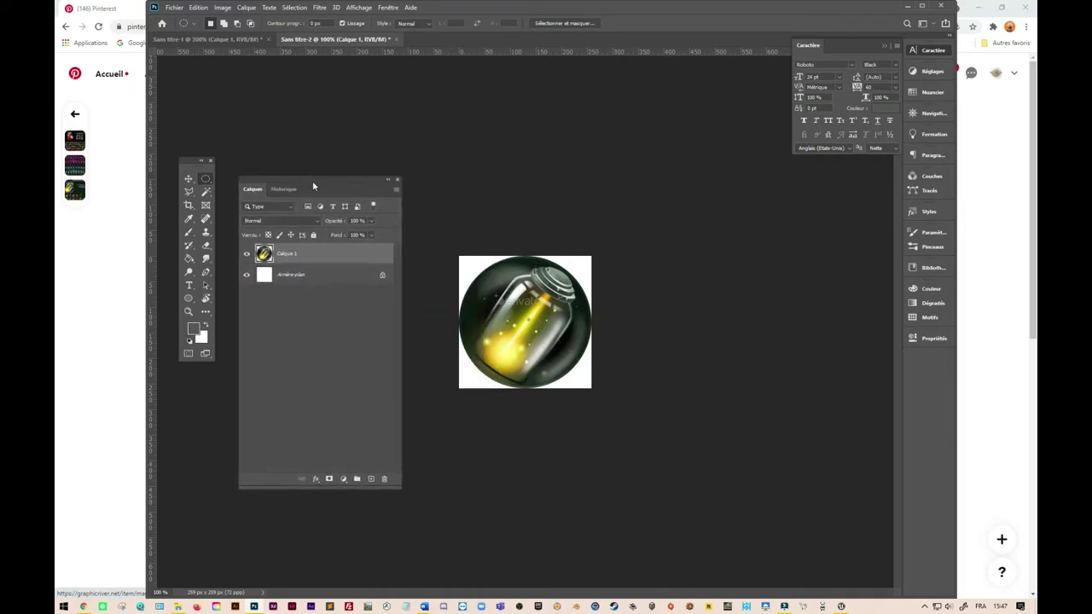
pyautogui.click(247, 275)
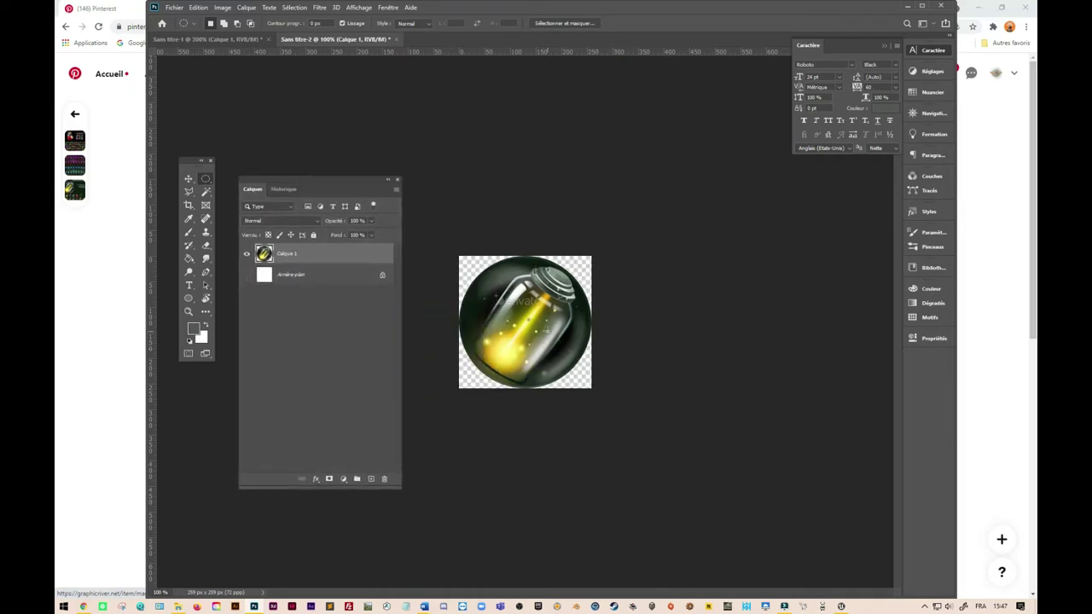
pyautogui.keyDown('alt'); pyautogui.scroll(5, 529, 297); pyautogui.keyUp('alt')
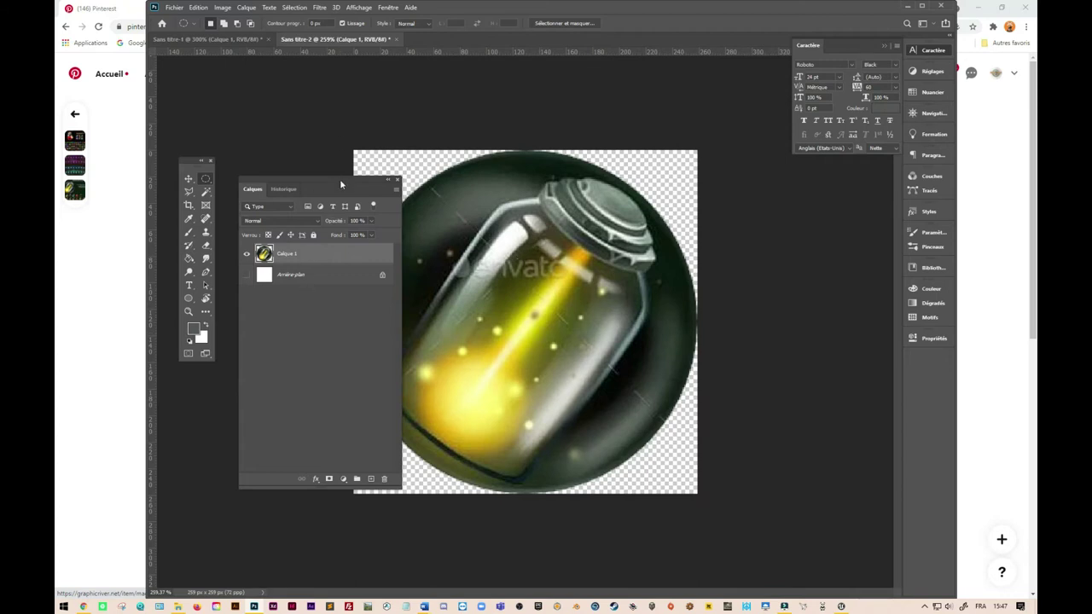
pyautogui.moveTo(339, 183); pyautogui.dragTo(312, 335)
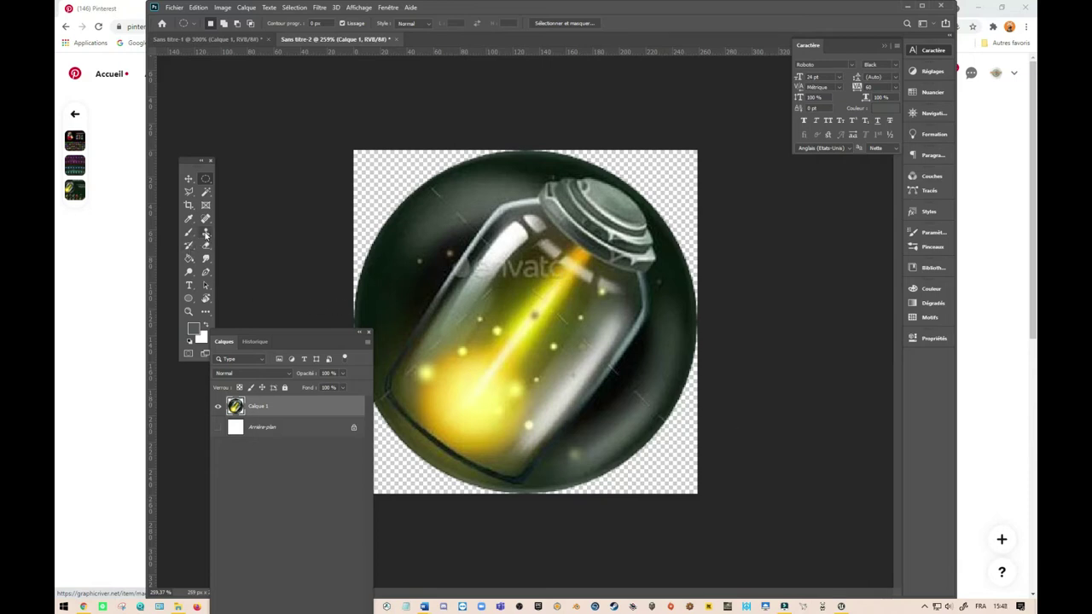
# Step: Remove the watermark lettering from the jar's glass with the Patch tool
pyautogui.click(205, 234)
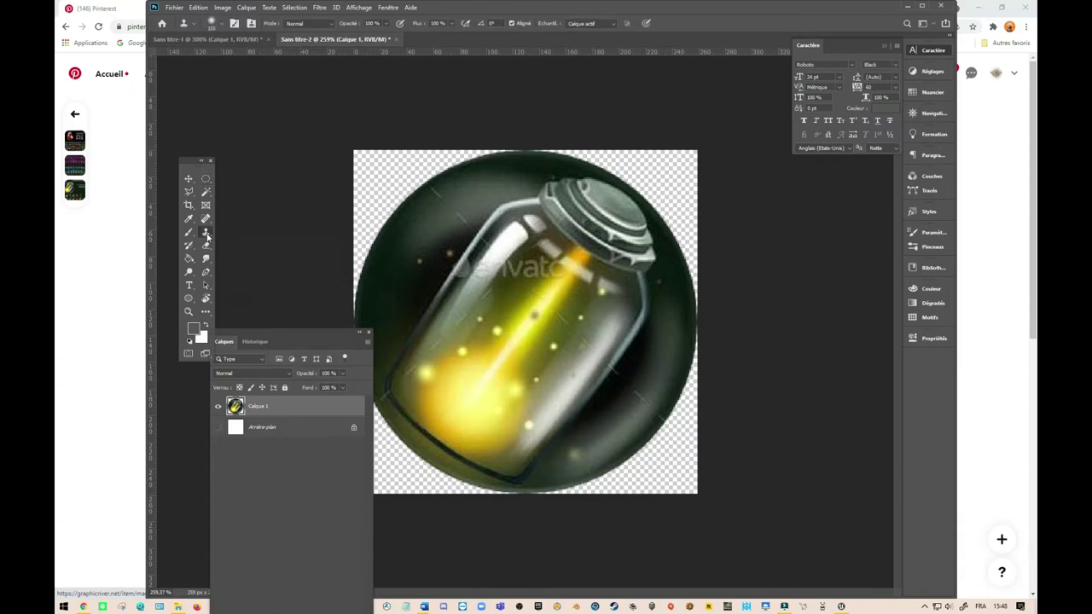
pyautogui.click(211, 24)
pyautogui.press('Escape')
pyautogui.click(205, 219)
pyautogui.click(260, 240)
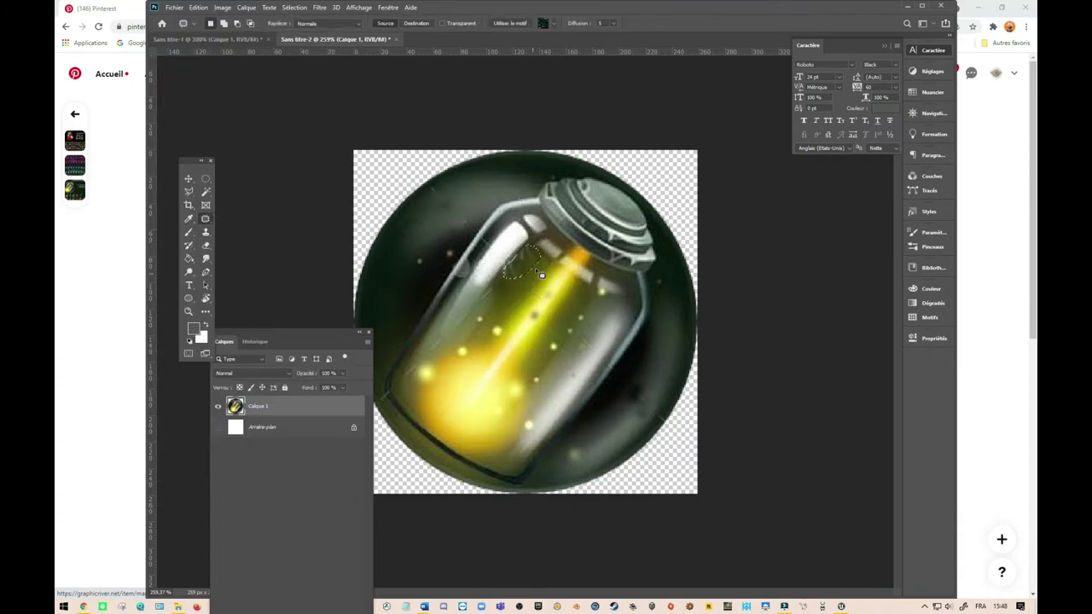
pyautogui.moveTo(486, 296); pyautogui.dragTo(466, 312)
pyautogui.hotkey('ctrl', 'd')
# Step: Open the Save for Web export window for the jar icon
pyautogui.click(176, 8)
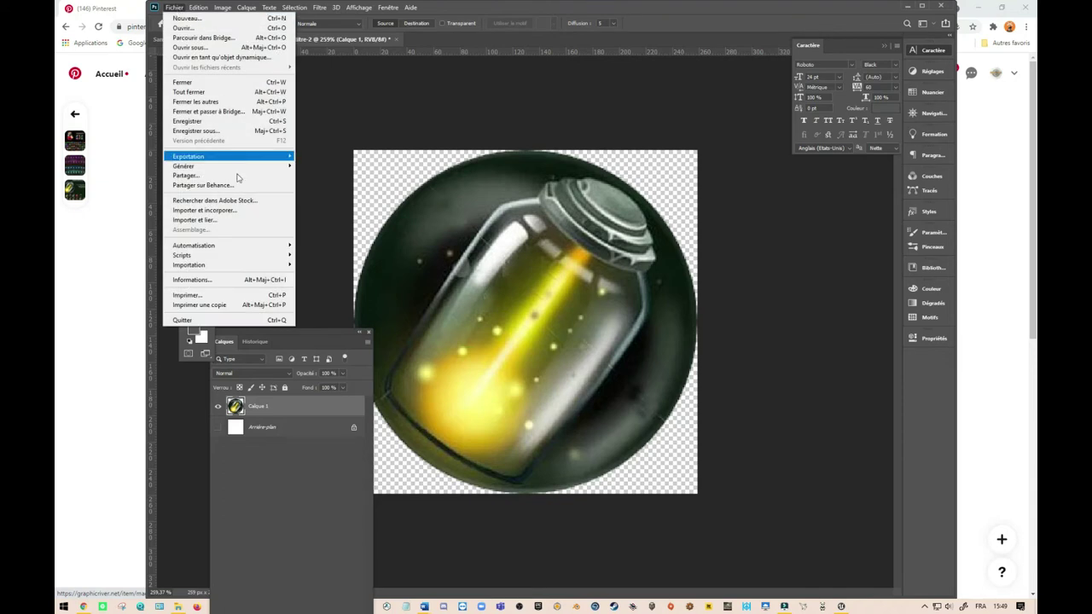
pyautogui.moveTo(247, 160)
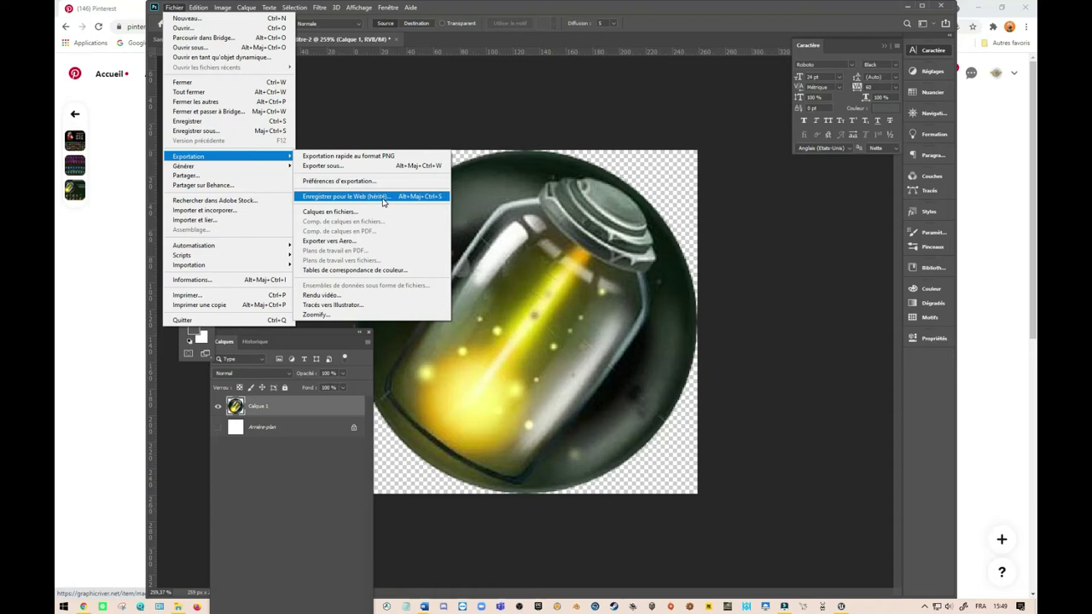
pyautogui.click(385, 198)
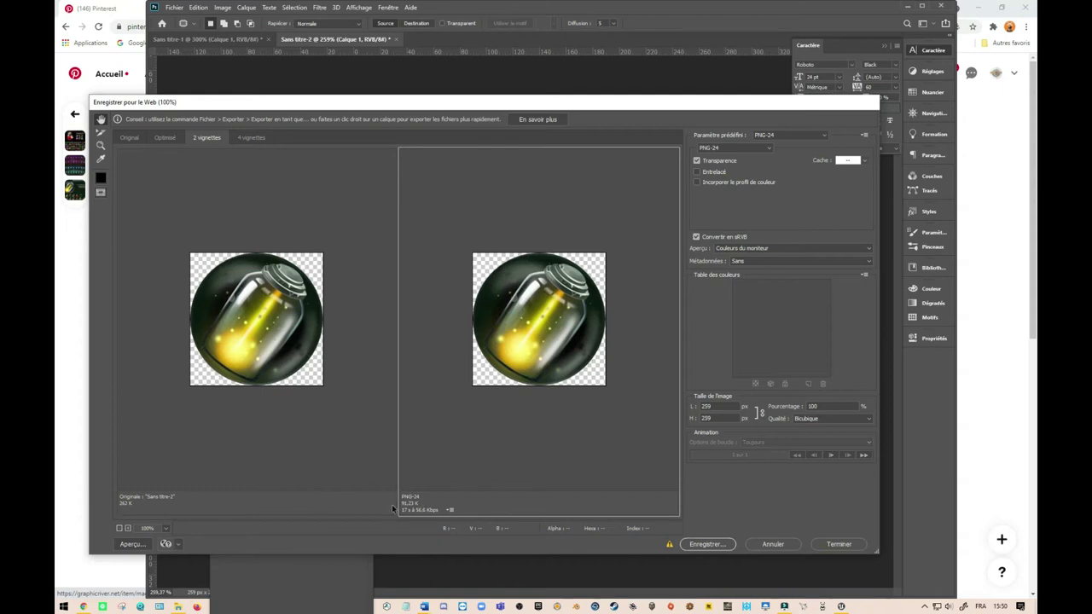
# Step: Set the export to transparent PNG-24 with an image width of 150 px
pyautogui.click(771, 148)
pyautogui.click(755, 161)
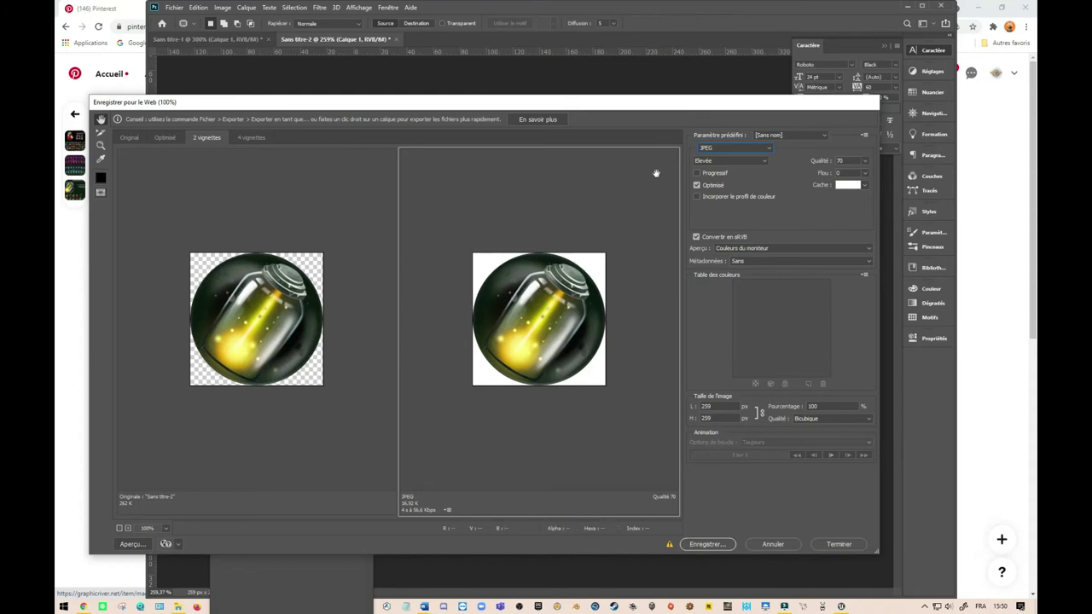
pyautogui.click(738, 149)
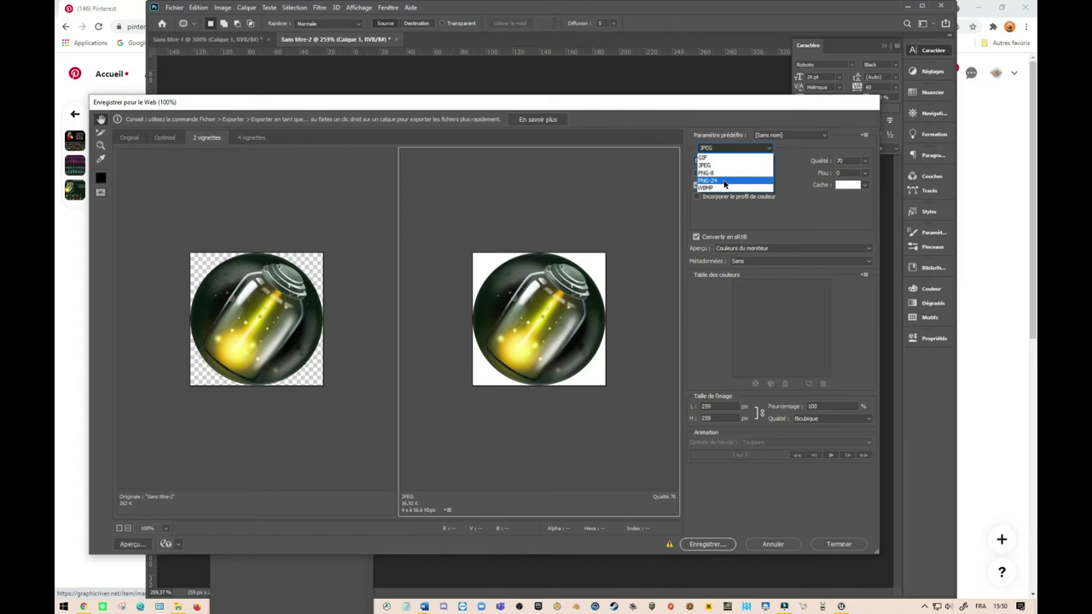
pyautogui.click(726, 180)
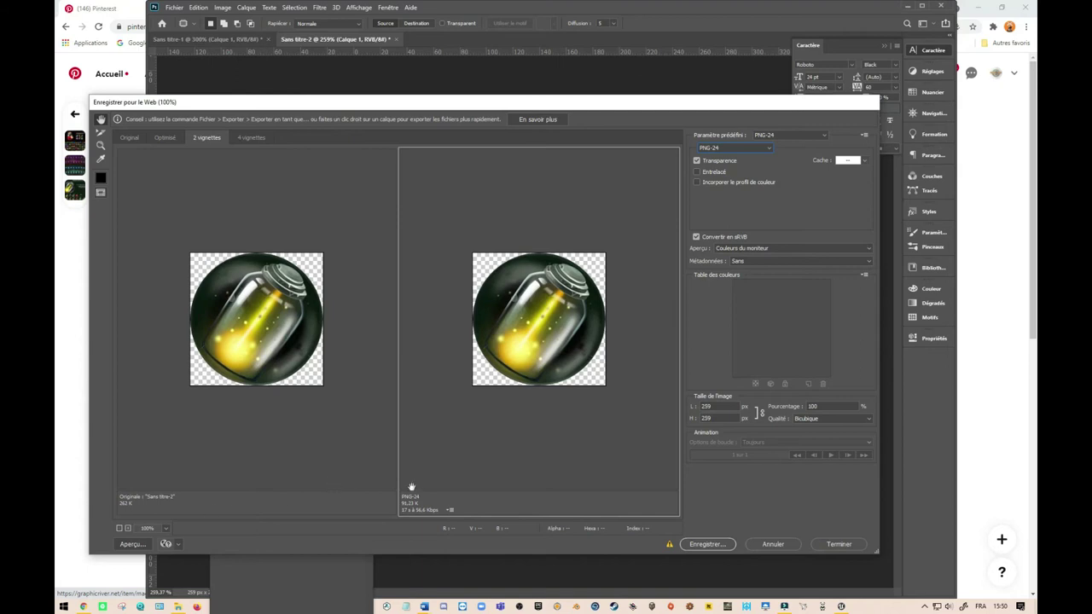
pyautogui.doubleClick(726, 406)
pyautogui.write('1')
# Step: Start saving the optimized icon and browse to the RPG Escape Sources folder
pyautogui.click(708, 546)
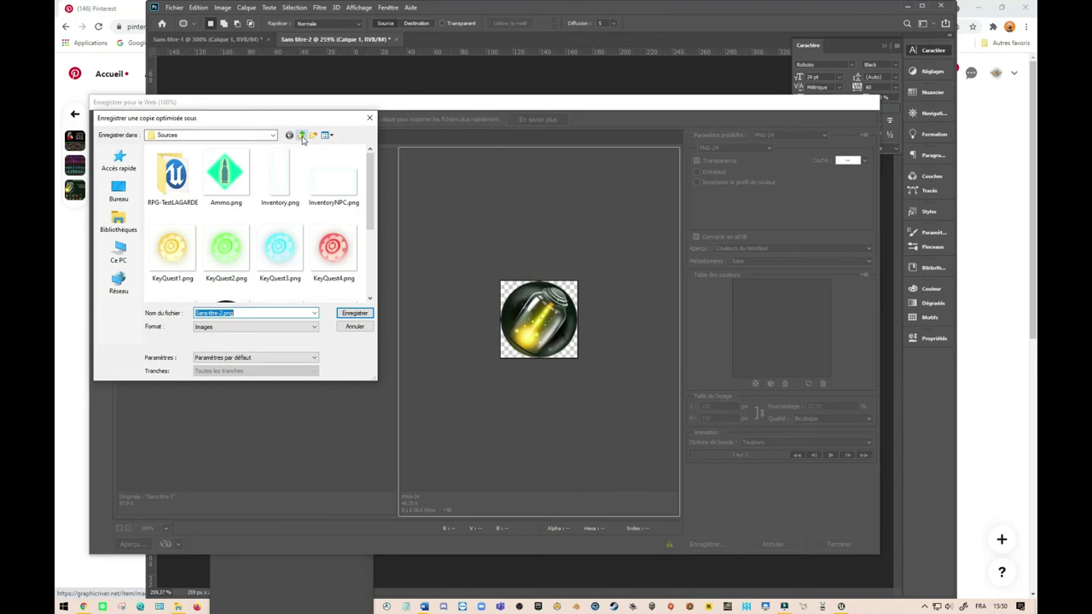
pyautogui.click(302, 137)
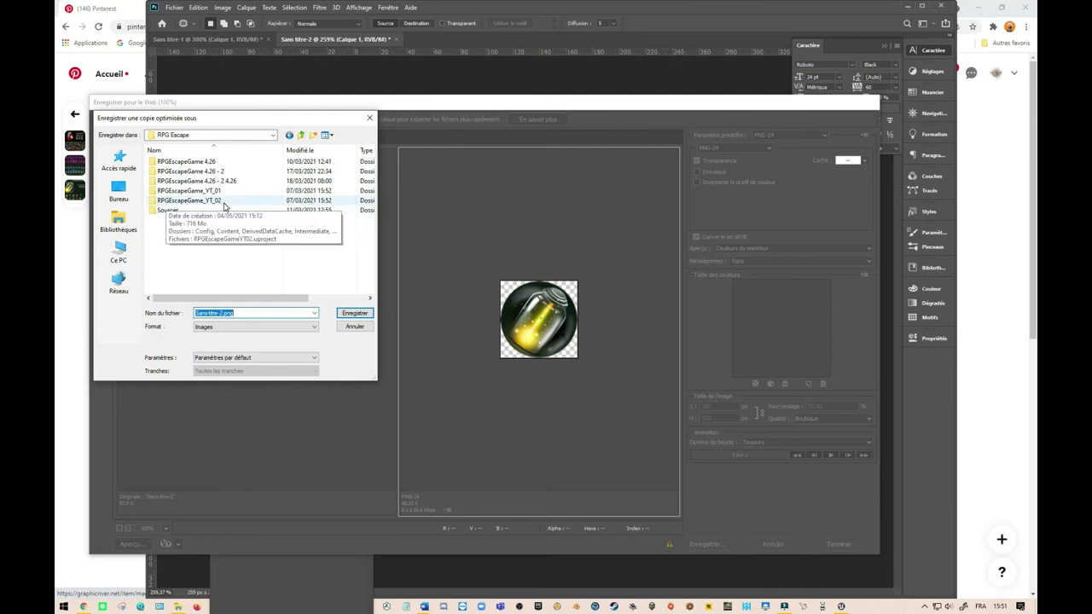
pyautogui.doubleClick(220, 203)
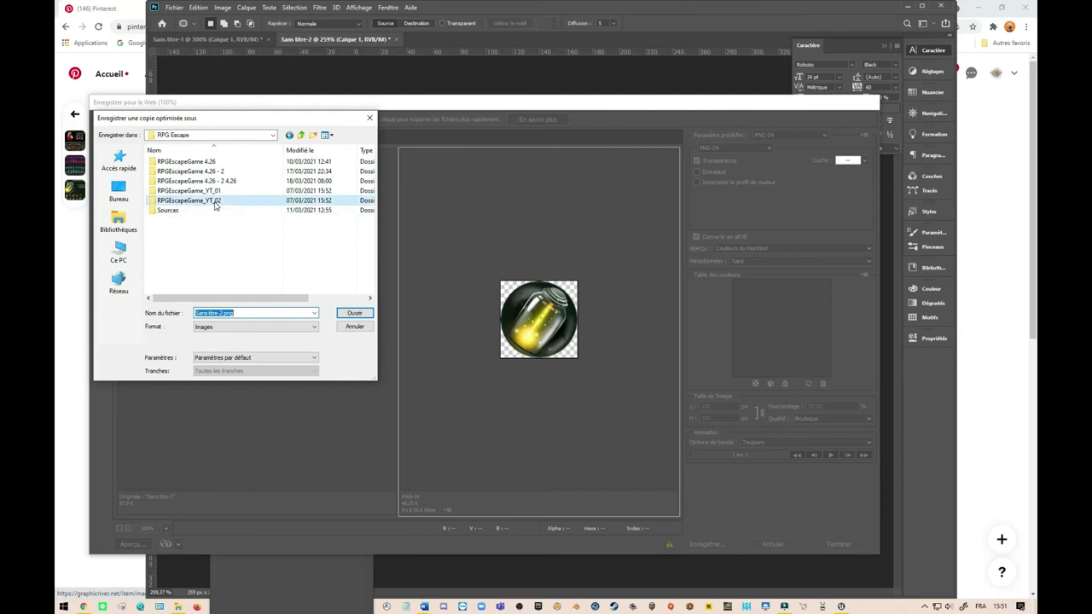
pyautogui.click(303, 136)
pyautogui.click(169, 212)
pyautogui.doubleClick(178, 215)
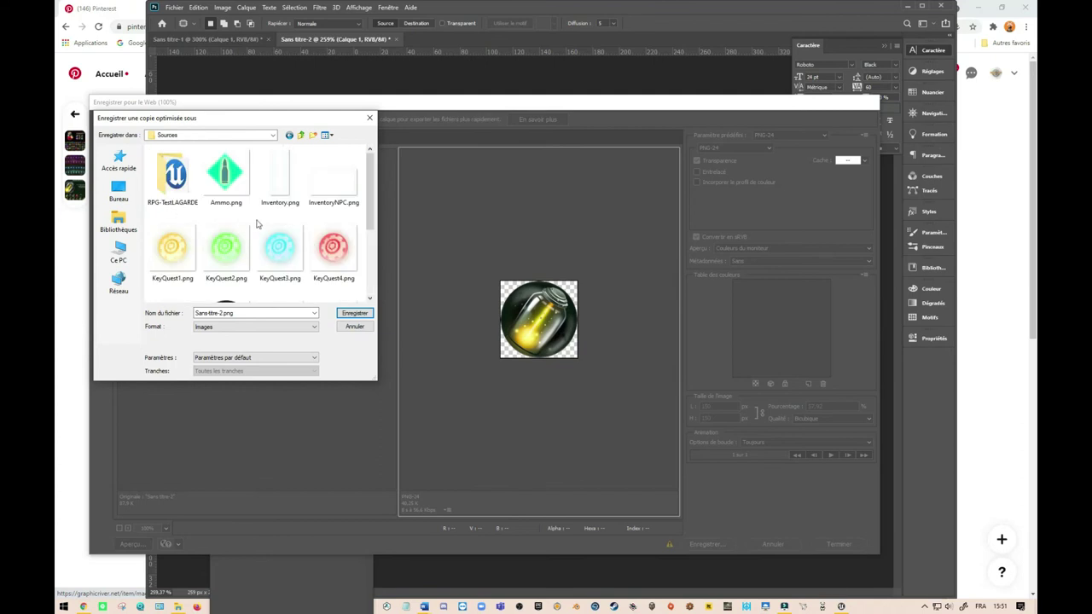
pyautogui.scroll(-3, 255, 221)
# Step: Save the PNG into Sources under the ObjQuest.png name with a number added
pyautogui.click(230, 201)
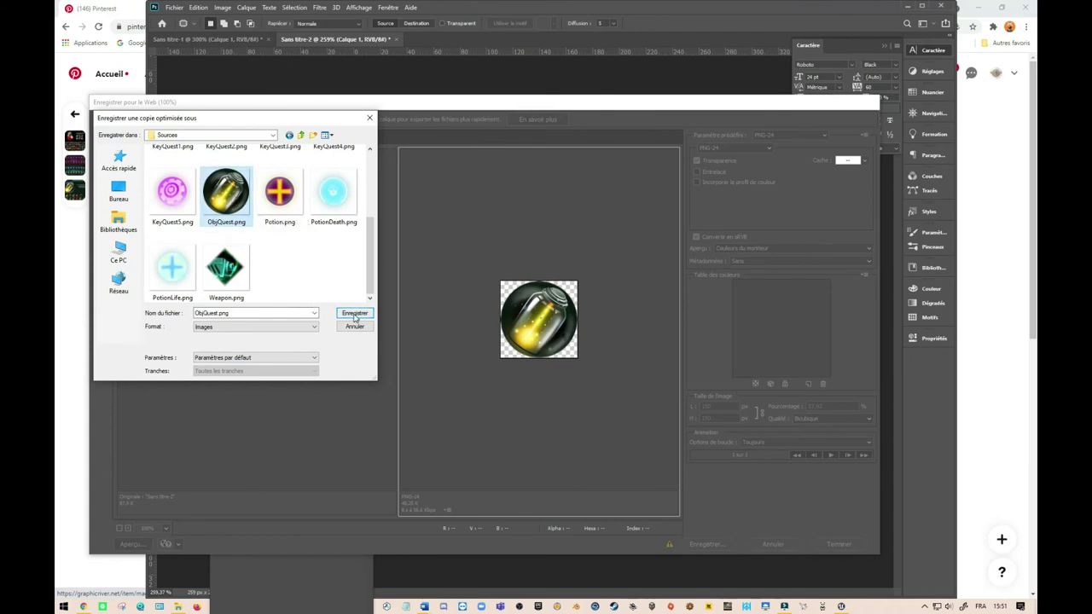
pyautogui.click(222, 313)
pyautogui.click(219, 313)
pyautogui.write('2')
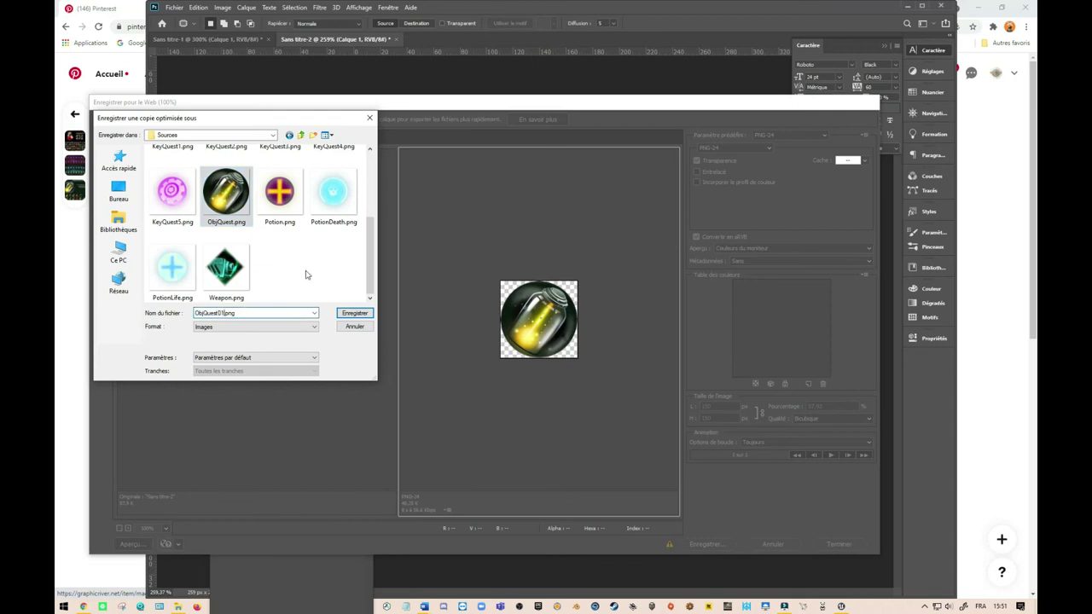
pyautogui.click(355, 314)
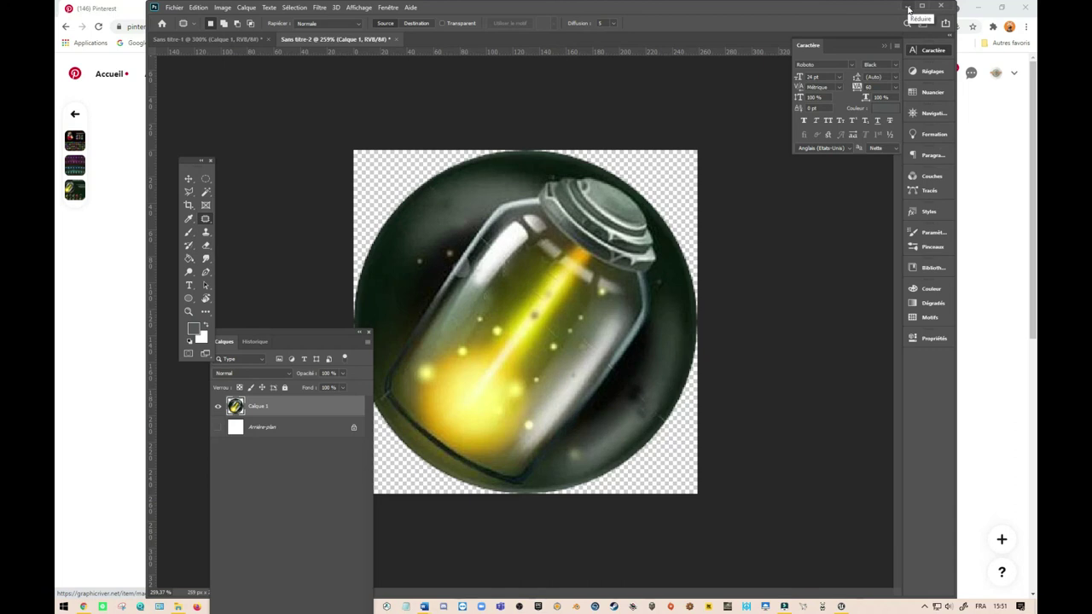
# Step: Minimize Photoshop to view the Magic Bottles Icons pin, then minimize Chrome to return to Obj_Quest01
pyautogui.click(909, 10)
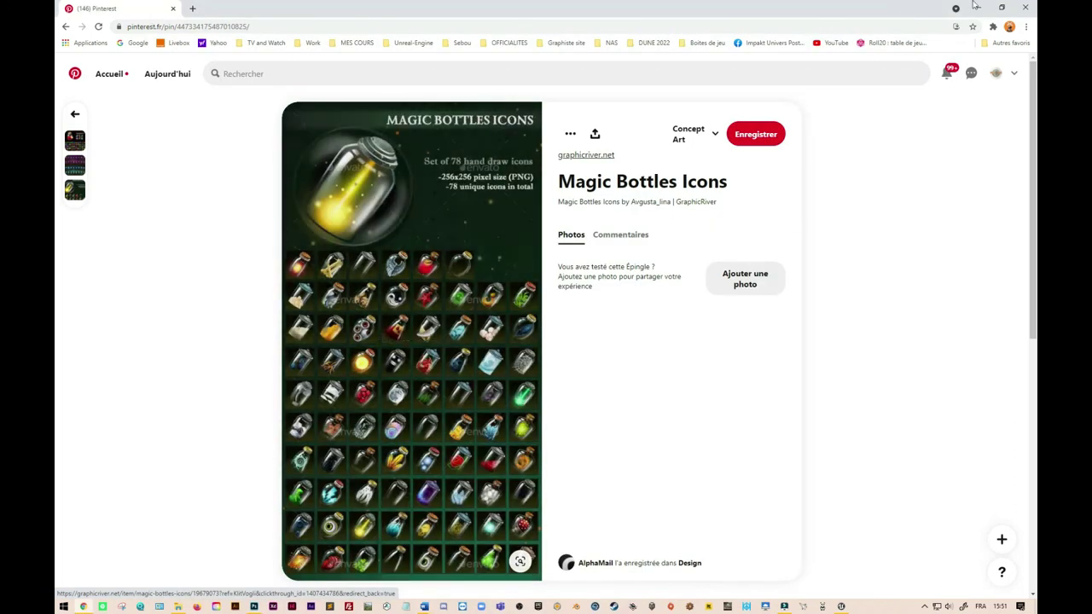
pyautogui.click(981, 7)
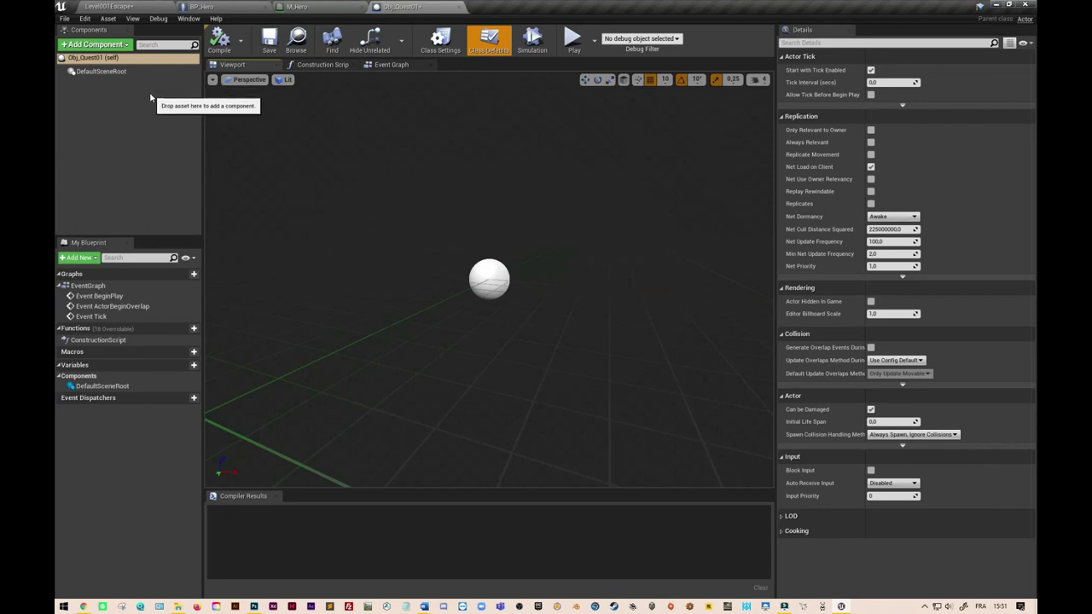
# Step: Add a NarrowCapsule static mesh with the M_Glass material at 0,75 scale
pyautogui.click(95, 43)
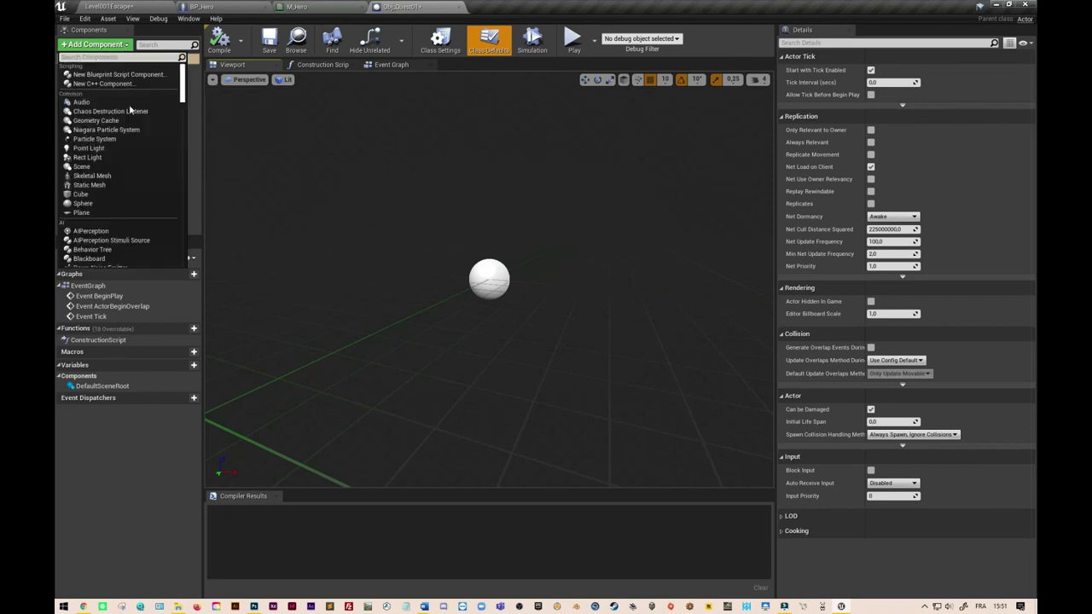
pyautogui.click(94, 187)
pyautogui.click(947, 254)
pyautogui.click(921, 443)
pyautogui.click(946, 311)
pyautogui.write('glass')
pyautogui.click(917, 450)
pyautogui.write('0,75')
pyautogui.press('Tab')
# Step: Duplicate the capsule as a glowing M_Hero inner capsule scaled to 0,5 inside the glass
pyautogui.hotkey('ctrl', 'w')
pyautogui.click(947, 310)
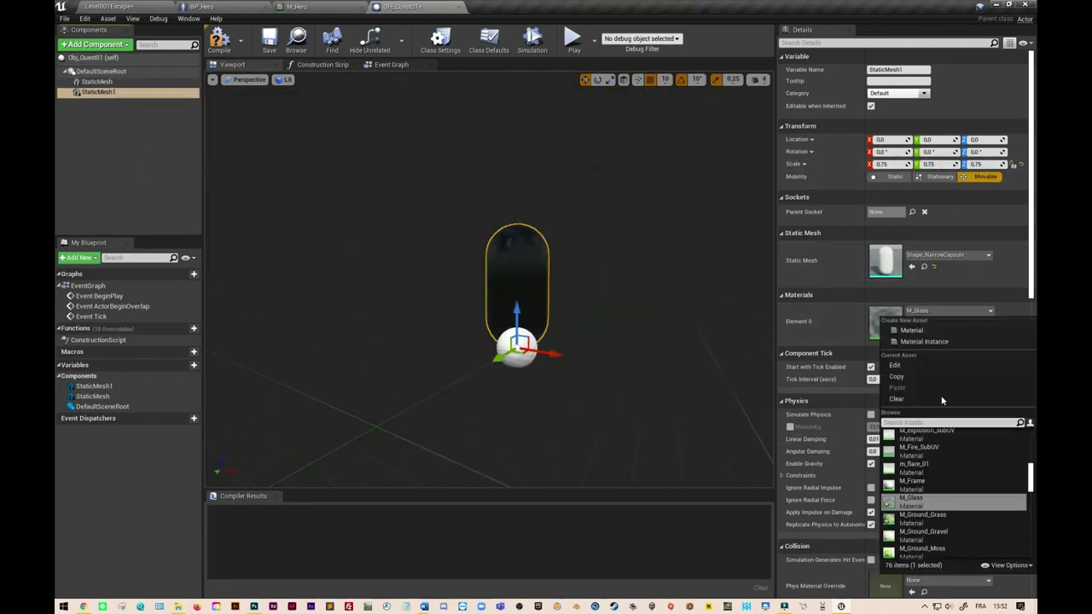
pyautogui.write('bei')
pyautogui.click(917, 433)
pyautogui.write('0,25')
pyautogui.press('Return')
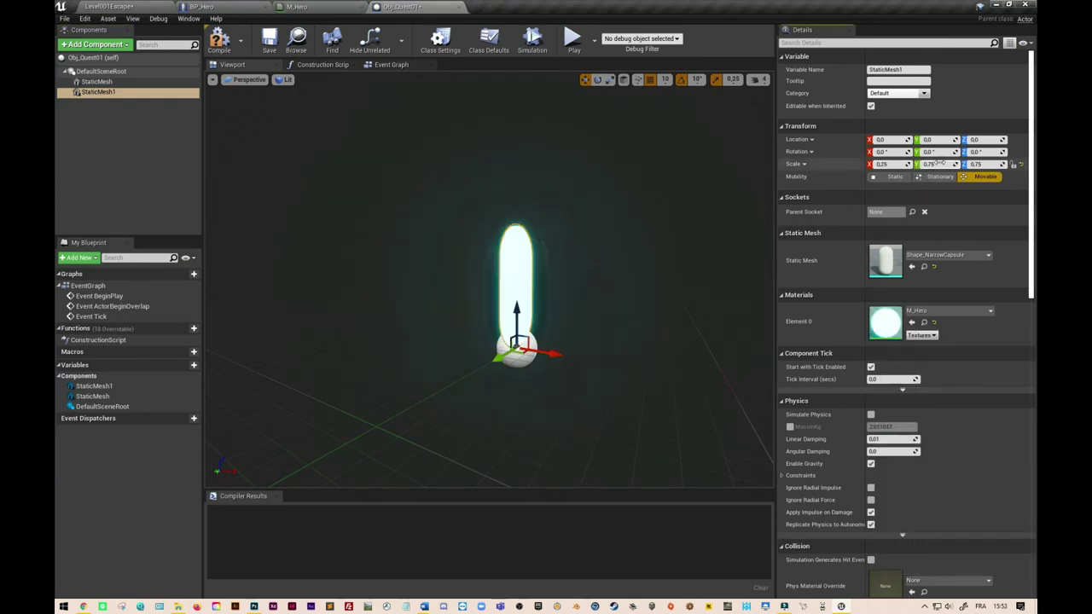
pyautogui.moveTo(517, 312); pyautogui.dragTo(517, 264)
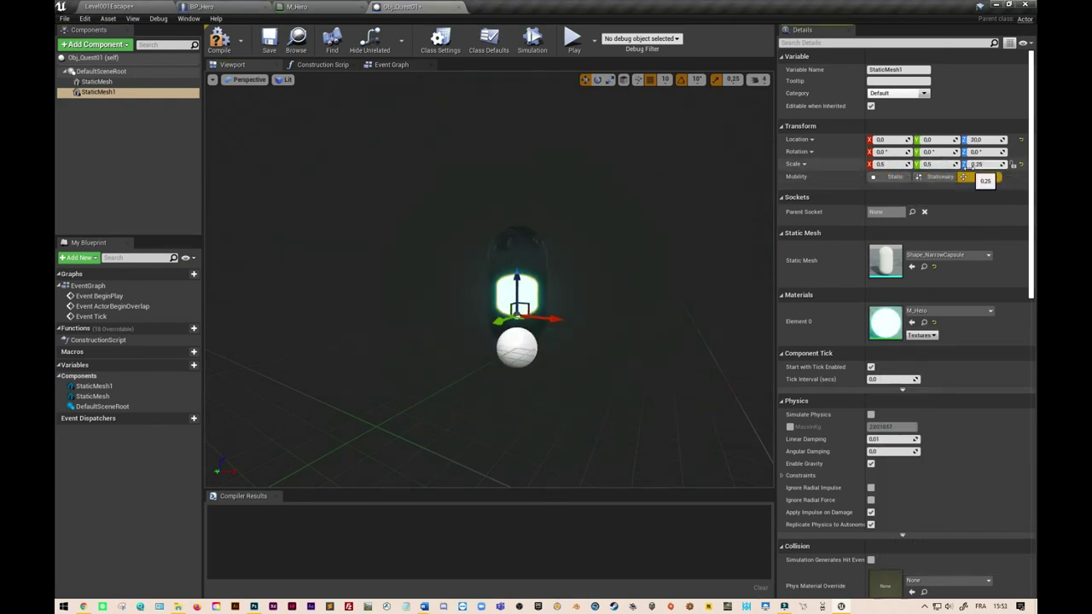
pyautogui.moveTo(887, 164); pyautogui.dragTo(904, 164)
pyautogui.moveTo(516, 264); pyautogui.dragTo(515, 290)
# Step: Add a brushed nickel Shape_Tube and shape it into a thin lid ring atop the jar
pyautogui.click(94, 44)
pyautogui.click(102, 139)
pyautogui.click(947, 254)
pyautogui.click(929, 426)
pyautogui.moveTo(887, 163); pyautogui.dragTo(870, 164)
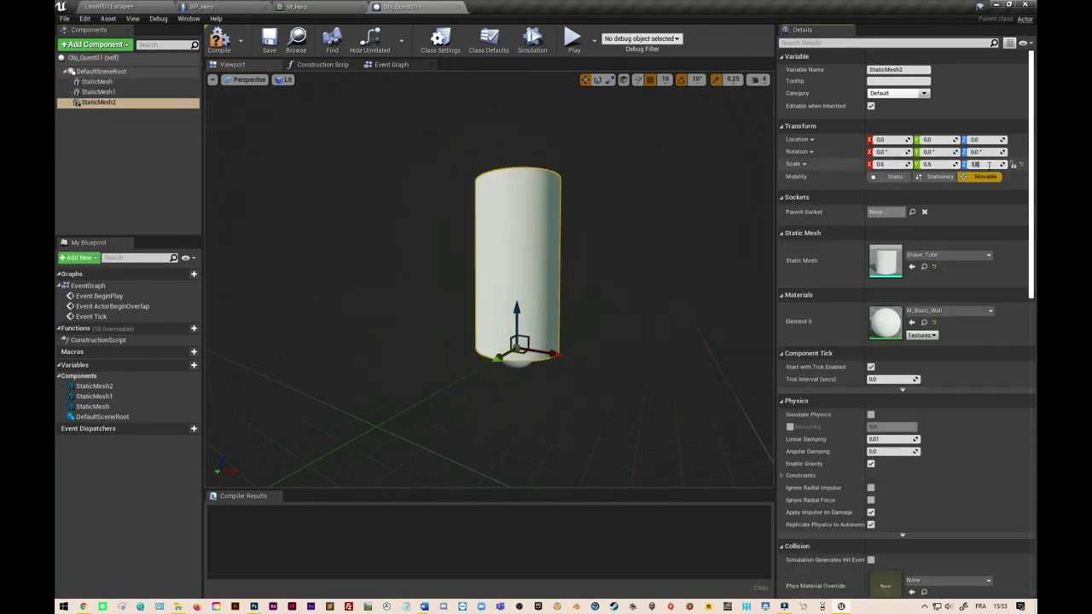
pyautogui.moveTo(981, 164); pyautogui.dragTo(959, 164)
pyautogui.moveTo(517, 324)
pyautogui.mouseDown()
pyautogui.moveTo(529, 240)
pyautogui.moveTo(499, 366)
pyautogui.mouseUp()
pyautogui.click(946, 310)
pyautogui.click(938, 359)
pyautogui.moveTo(981, 164); pyautogui.dragTo(956, 164)
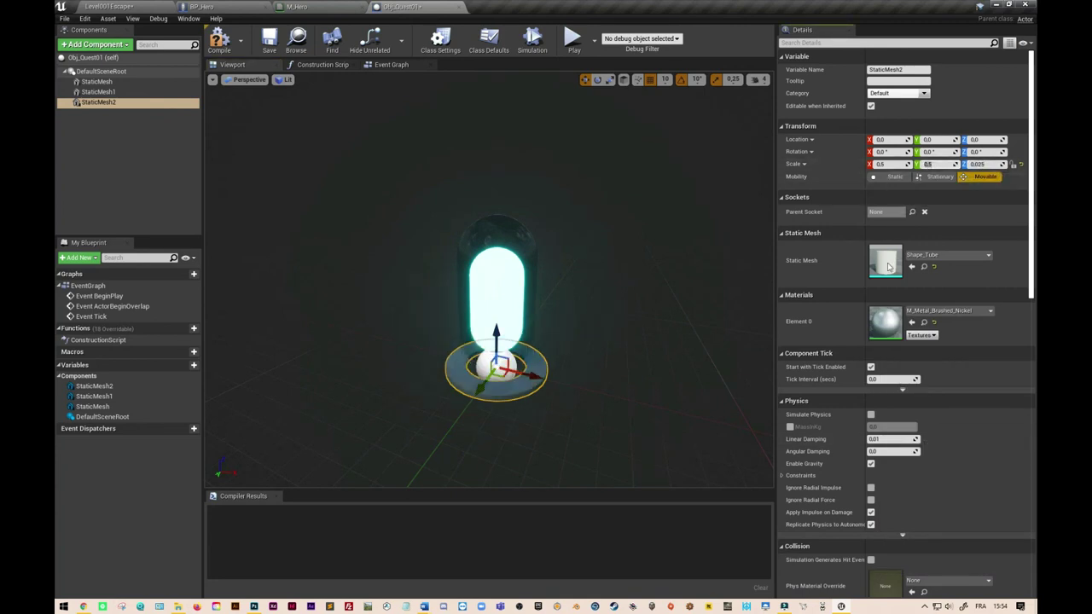
pyautogui.moveTo(496, 341); pyautogui.dragTo(497, 223)
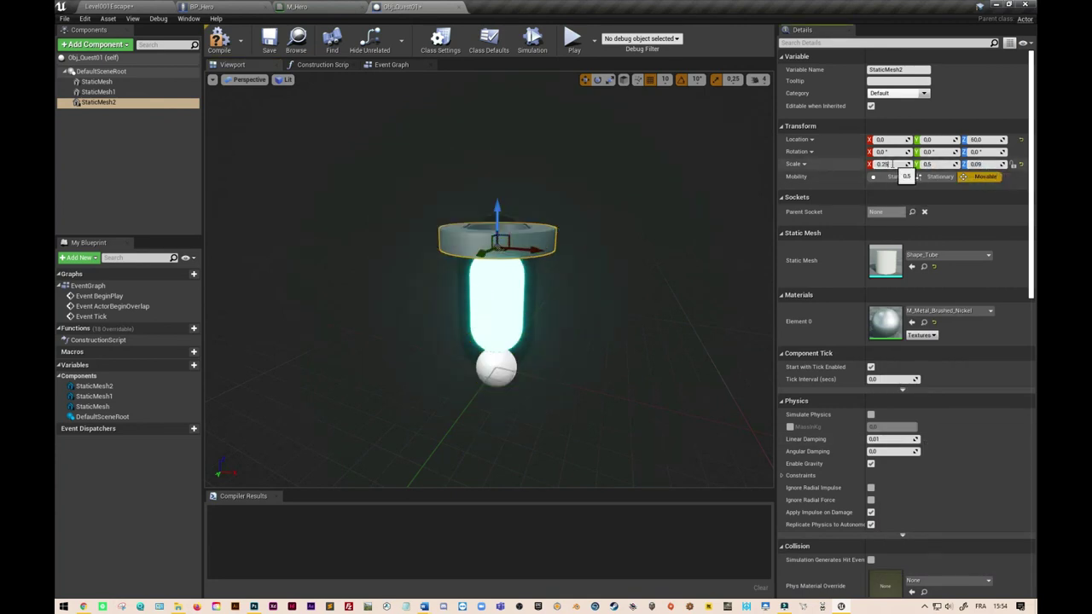
pyautogui.moveTo(887, 164); pyautogui.dragTo(874, 163)
# Step: Duplicate the lid ring as a 0,5-wide burnished steel base ring below the jar
pyautogui.rightClick(128, 102)
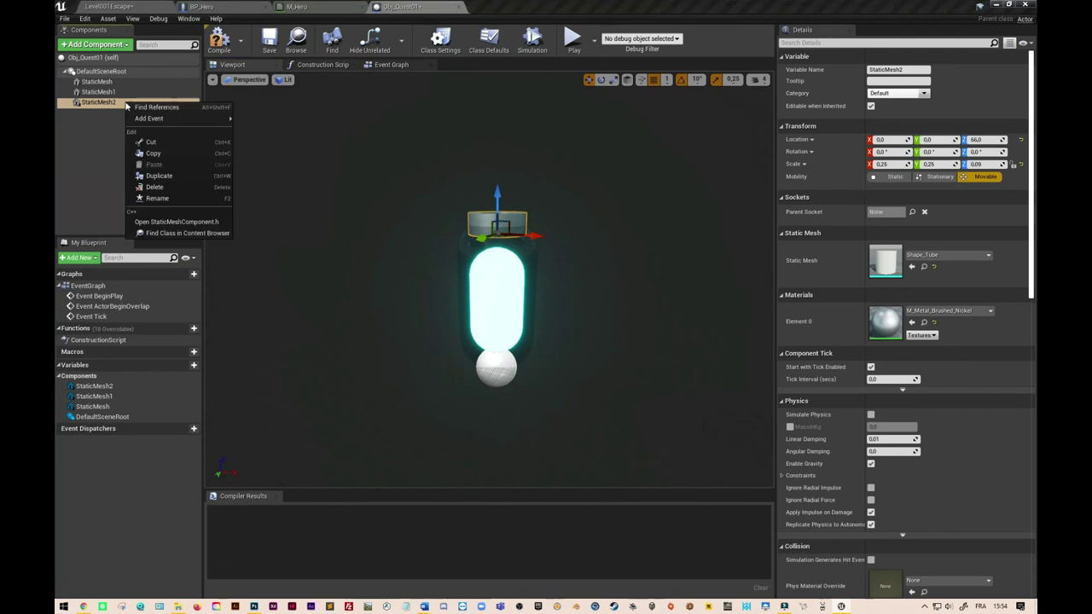
pyautogui.click(153, 173)
pyautogui.moveTo(497, 223); pyautogui.dragTo(495, 358)
pyautogui.moveTo(887, 164); pyautogui.dragTo(913, 164)
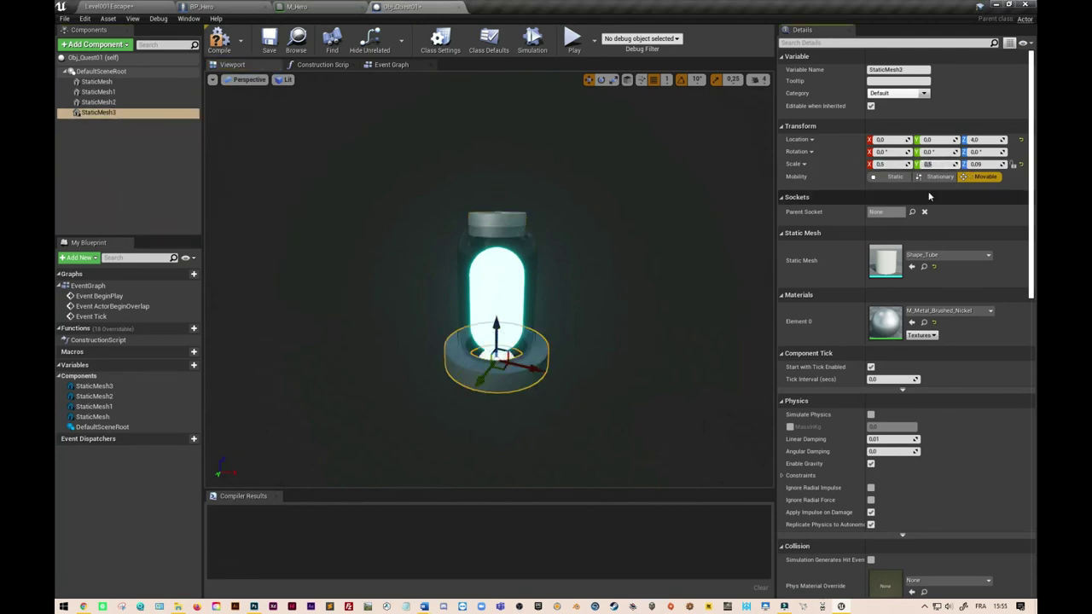
pyautogui.click(946, 311)
pyautogui.click(947, 384)
# Step: Give the inner glowing capsule a small .025 tilt and switch to rotating it
pyautogui.moveTo(546, 341); pyautogui.dragTo(597, 324, button='right')
pyautogui.scroll(-10, 490, 282)
pyautogui.click(98, 91)
pyautogui.write('.025')
pyautogui.press('Return')
pyautogui.click(601, 79)
pyautogui.press('f')
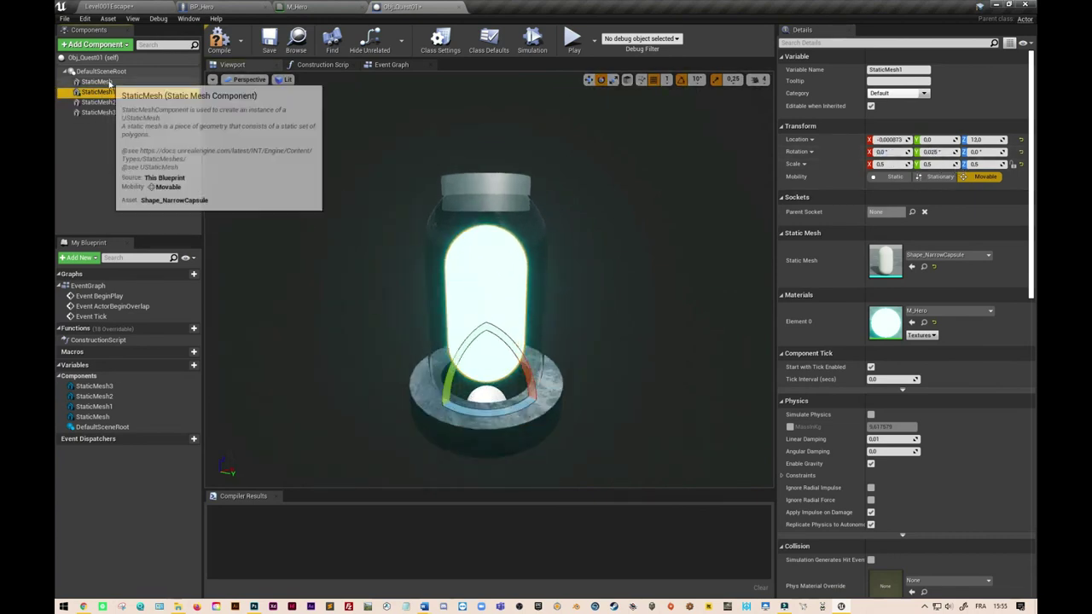